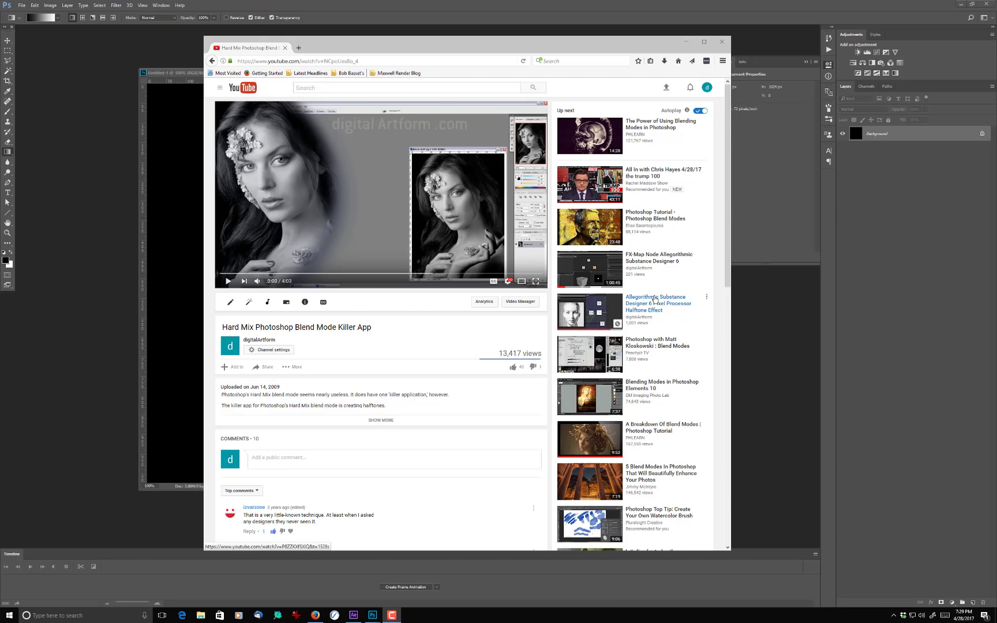
- Follow a related YouTube video link, then close Firefox to reveal Photoshop's black document
left_click(656, 318)
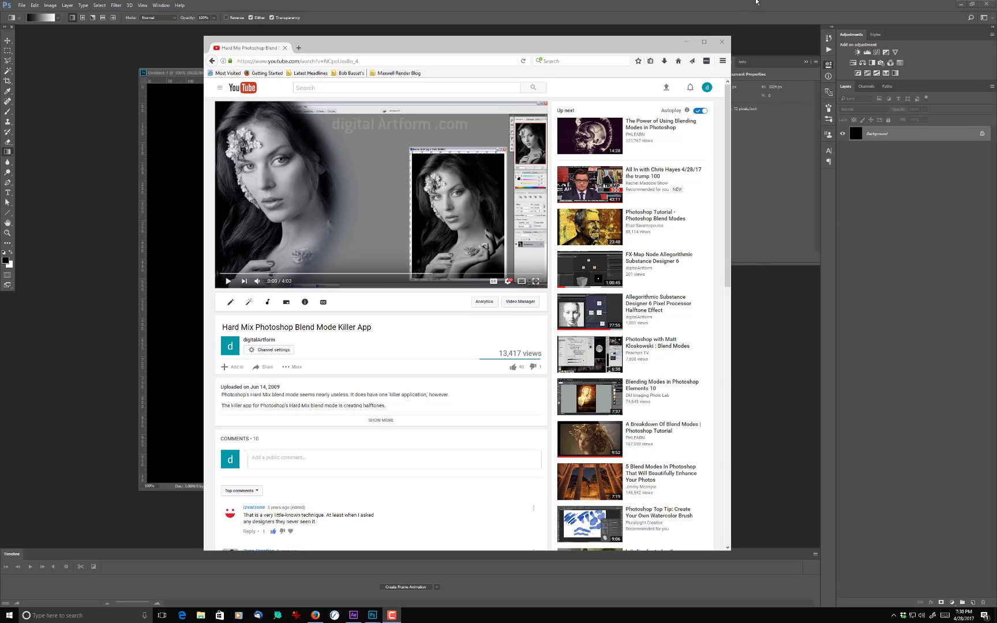
left_click(723, 42)
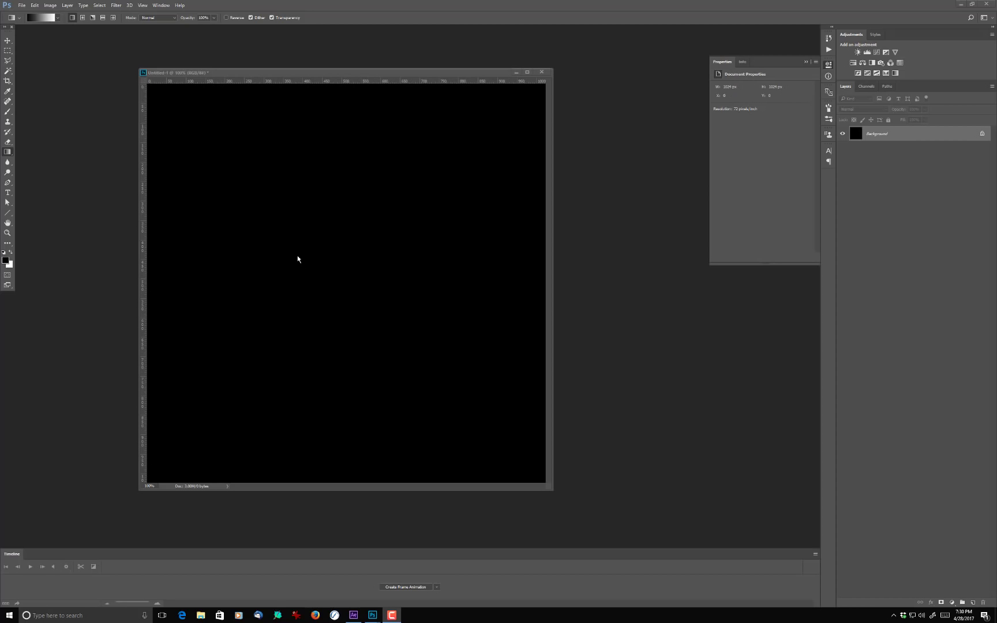
- Fill the canvas with a centre-out radial gradient, inverted so the centre is white
left_click(8, 154)
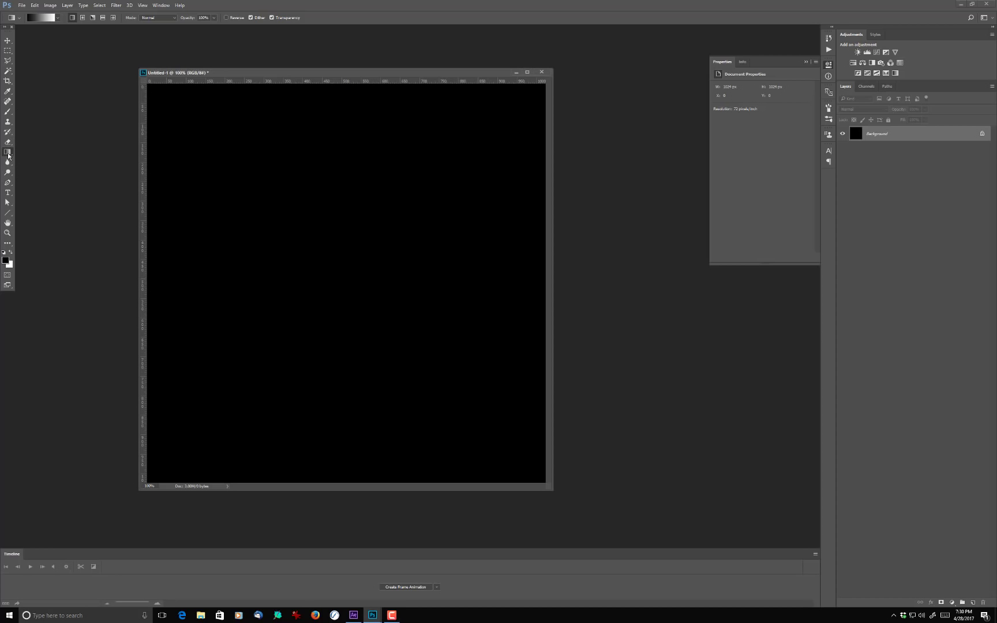
left_click(83, 18)
left_click_drag(342, 273, 537, 85)
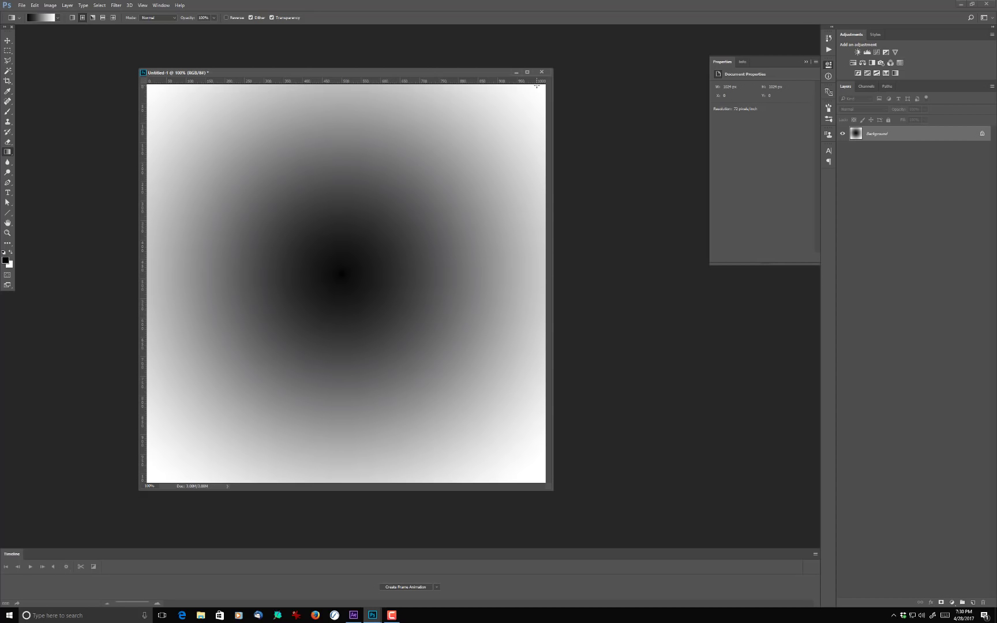
key("ctrl+i")
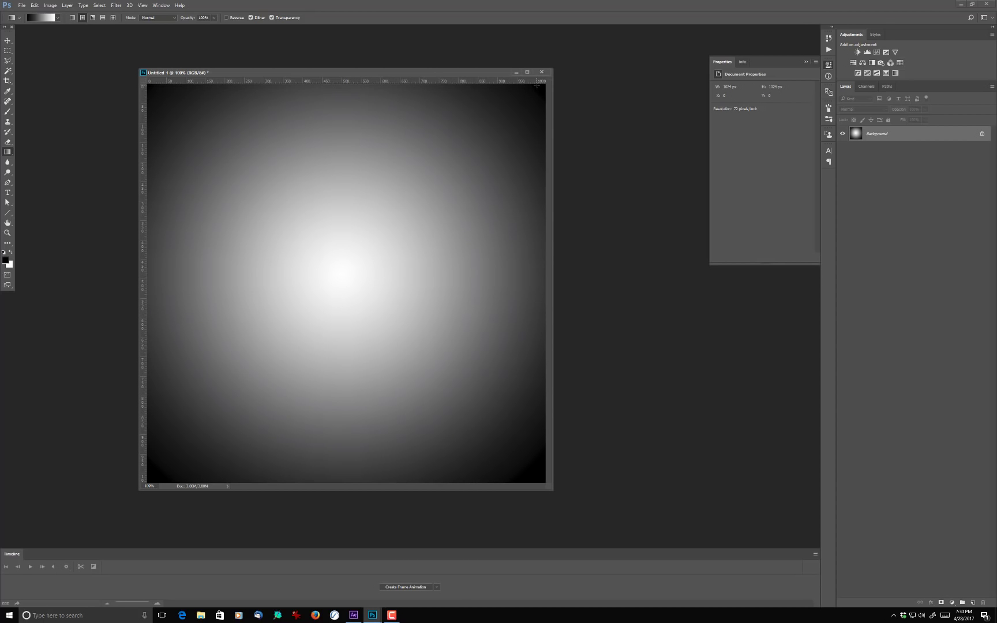
- Add a new Layer 1 filled with 50% Gray using Edit > Fill
left_click(972, 602)
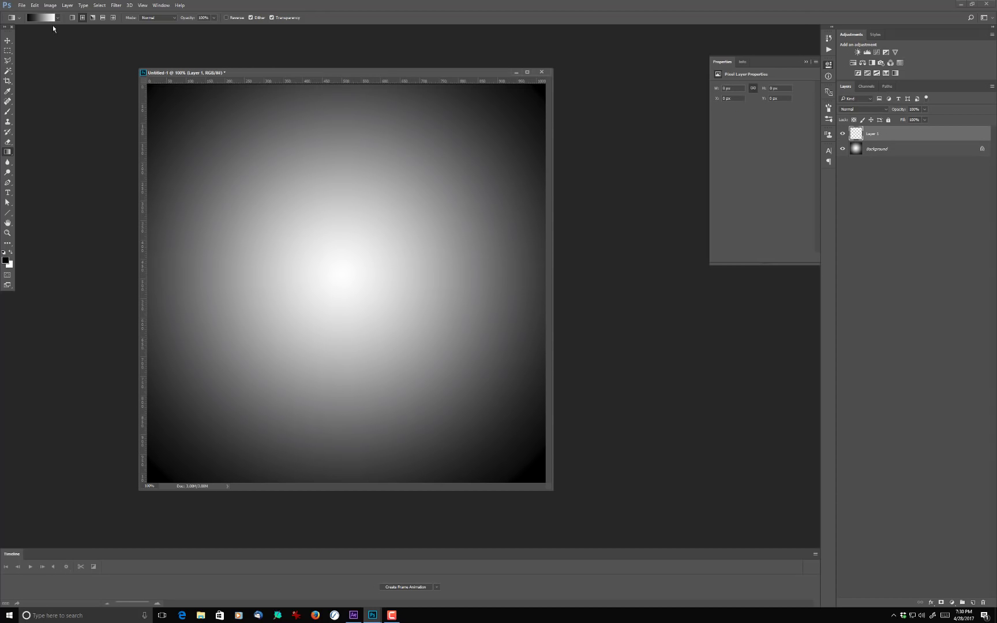
left_click(35, 5)
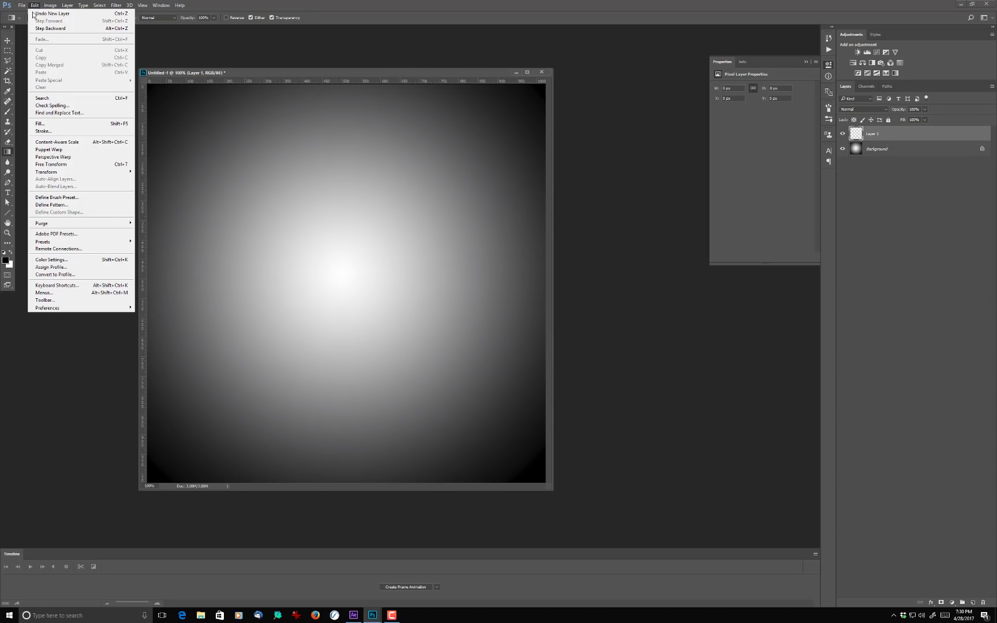
left_click(46, 124)
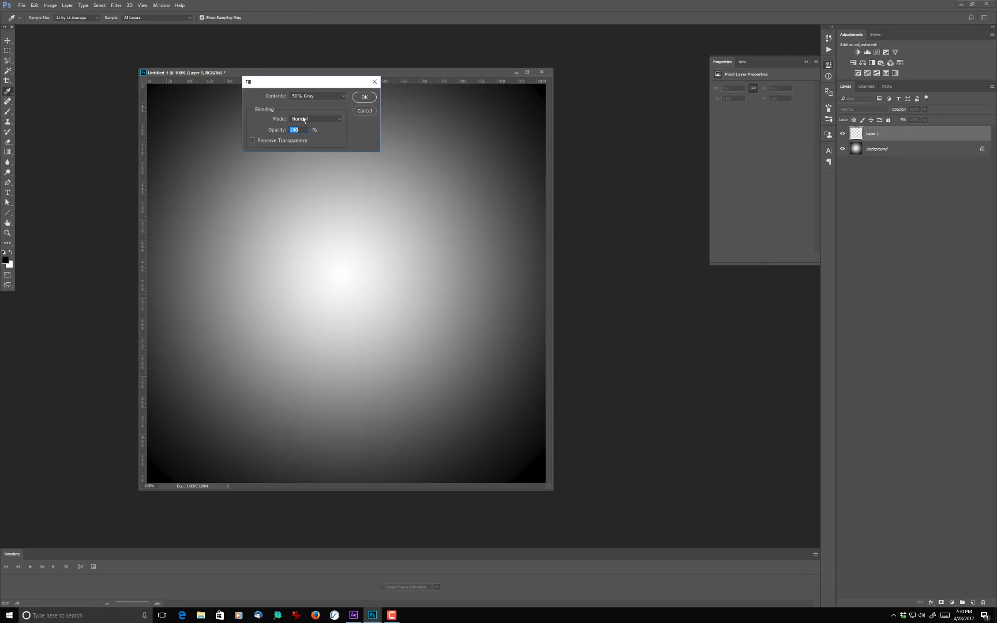
left_click(356, 98)
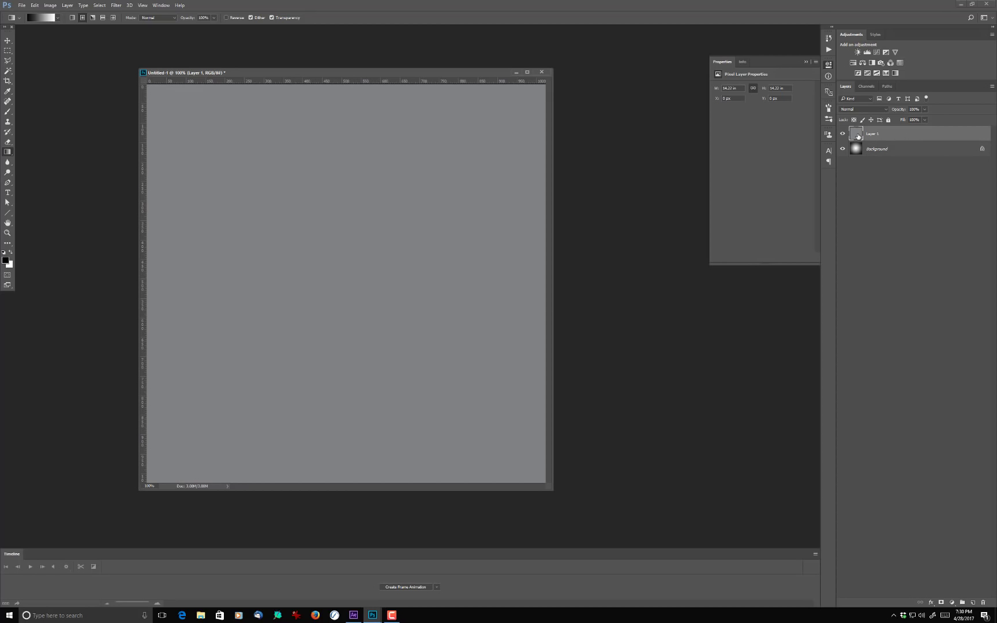
left_click(887, 111)
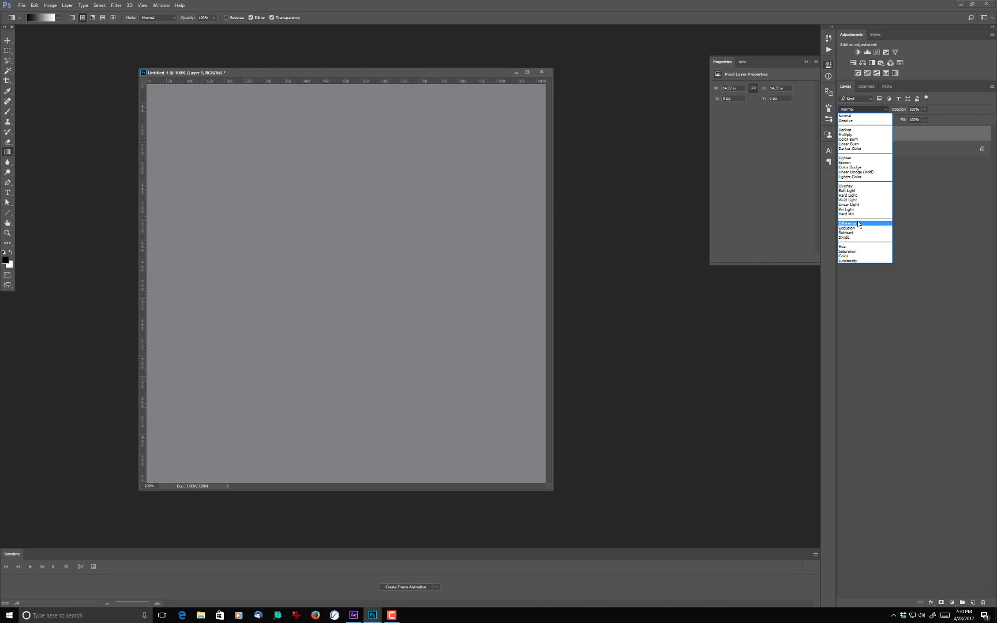
- Set Layer 1 to Overlay, then change its blend mode to Hard Mix
left_click(859, 186)
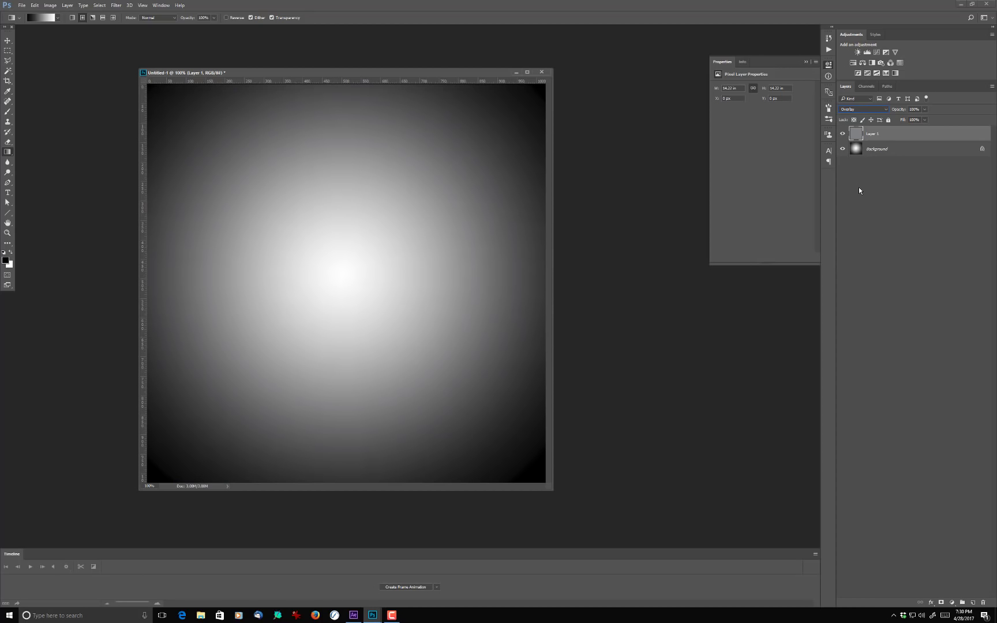
left_click(842, 135)
left_click(870, 109)
left_click(870, 108)
scroll(871, 111, "down", 1)
scroll(871, 112, "down", 1)
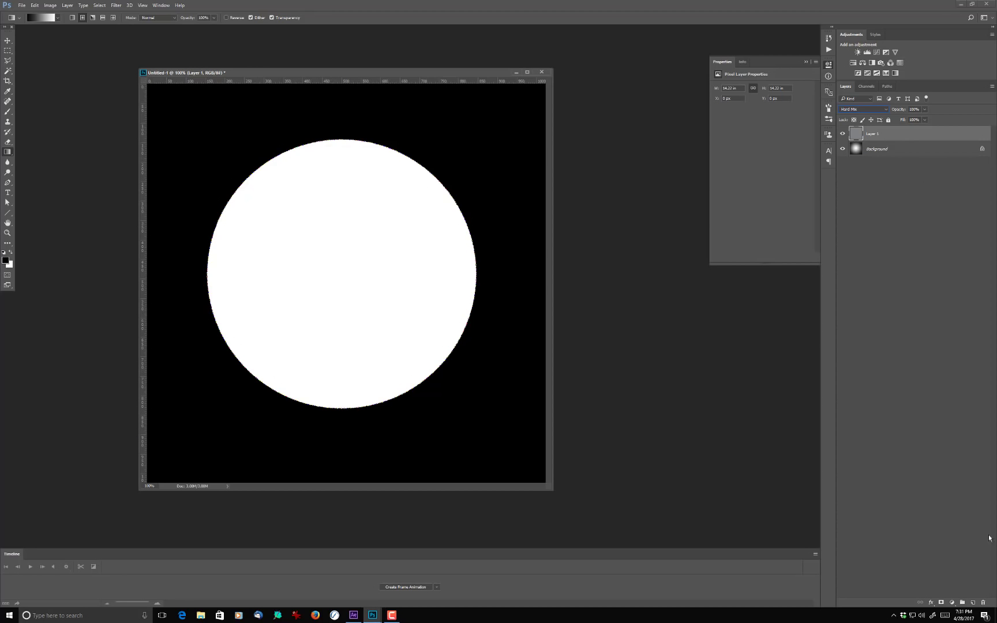
- Clip a Curves adjustment to Layer 1, lower its top point, then hide both layers
left_click(951, 602)
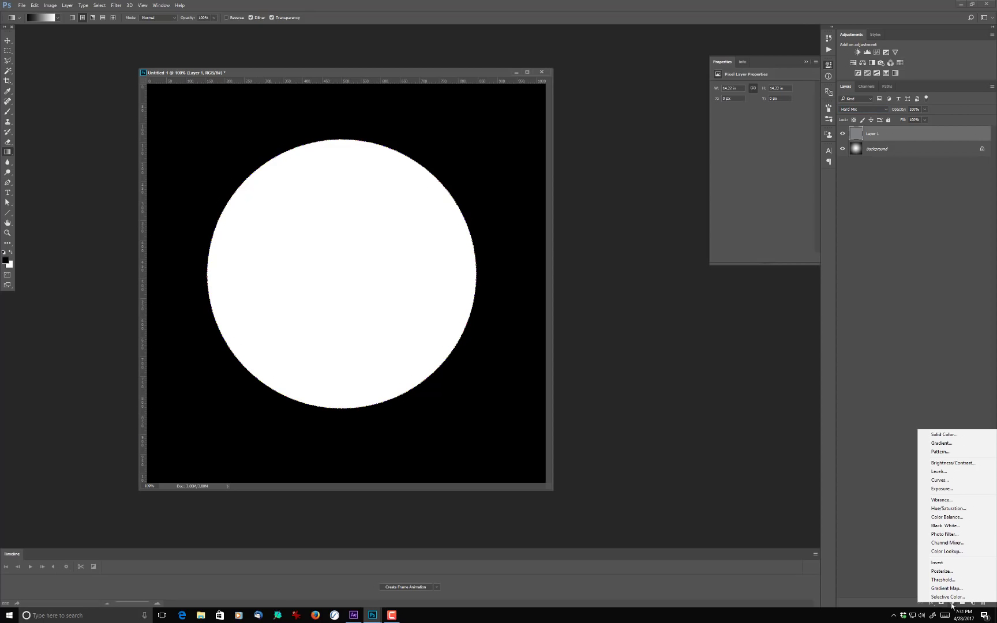
left_click(950, 480)
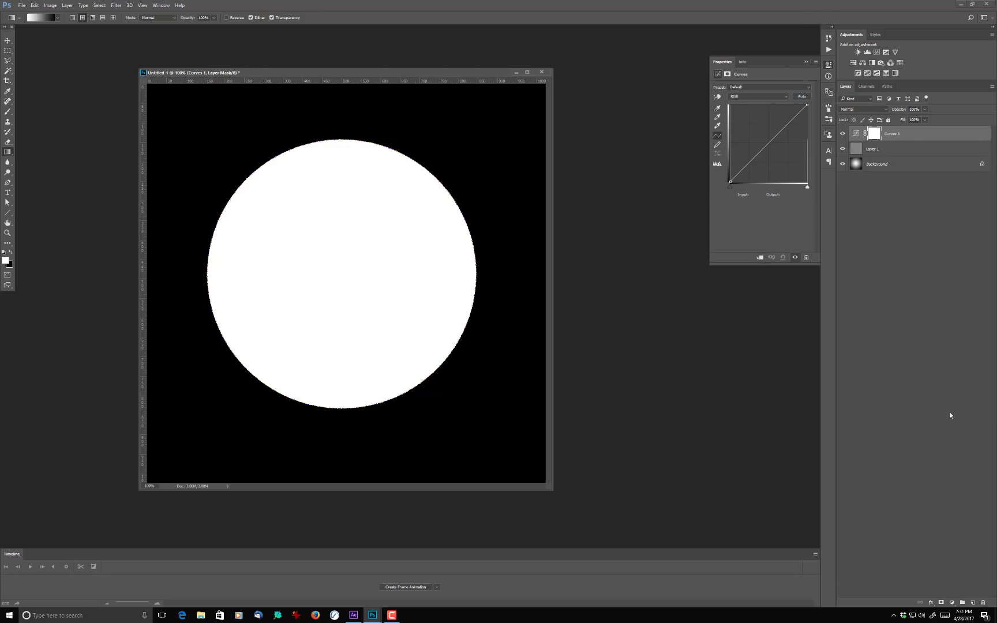
left_click(911, 139, "alt")
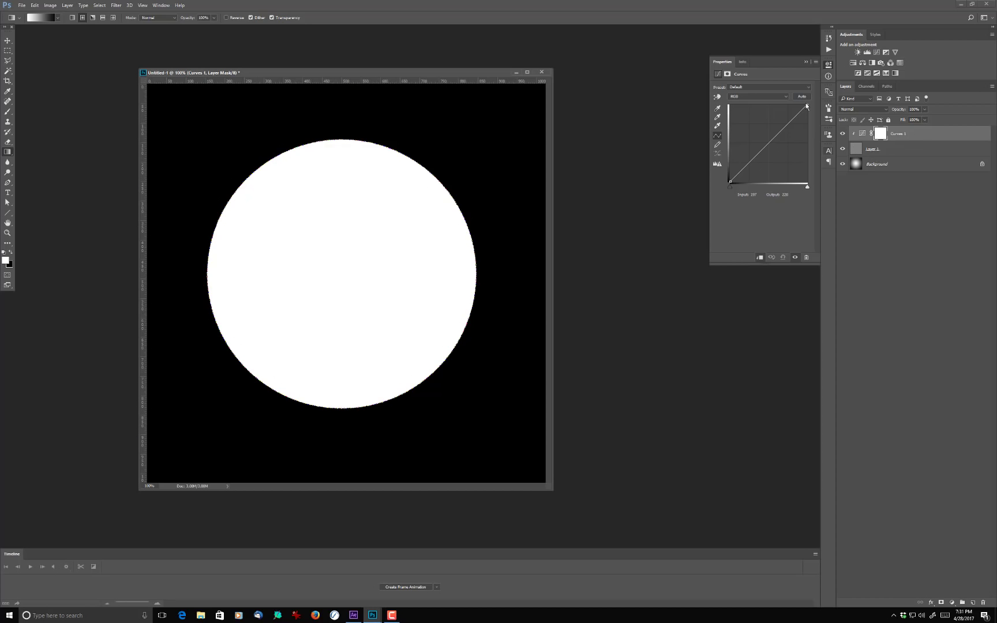
mouse_move(807, 106)
left_mouse_down()
mouse_move(810, 165)
mouse_move(809, 99)
mouse_move(750, 105)
mouse_move(824, 121)
mouse_move(825, 180)
mouse_move(768, 181)
mouse_move(793, 129)
mouse_move(787, 105)
mouse_move(774, 105)
mouse_move(807, 105)
left_mouse_up()
left_click(842, 165, "alt")
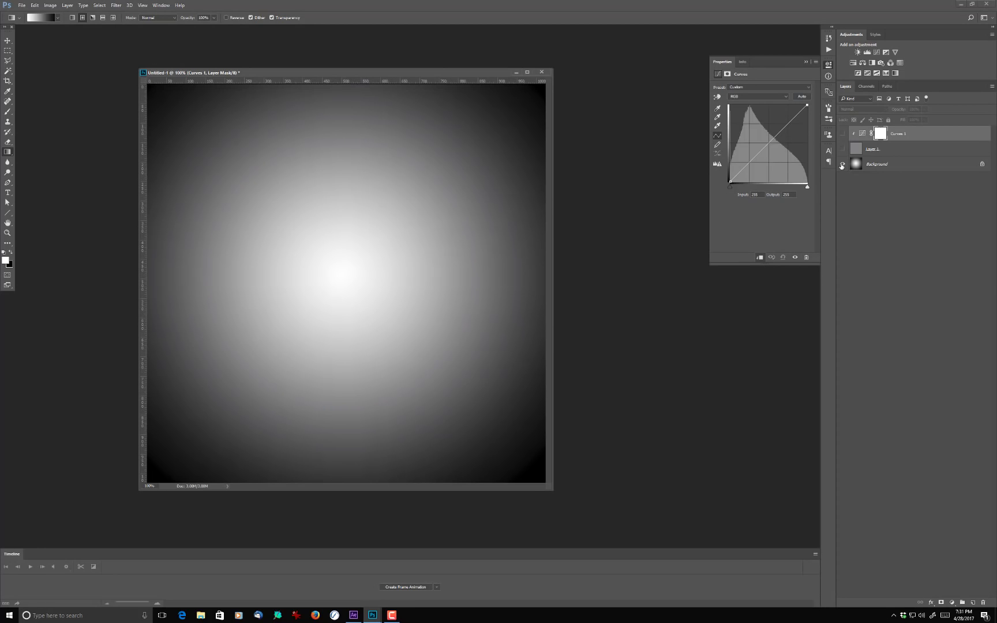
left_click(93, 18)
- Draw a centre-out angle gradient on Background and pull the Curves 1 highlight point down
left_click(893, 165)
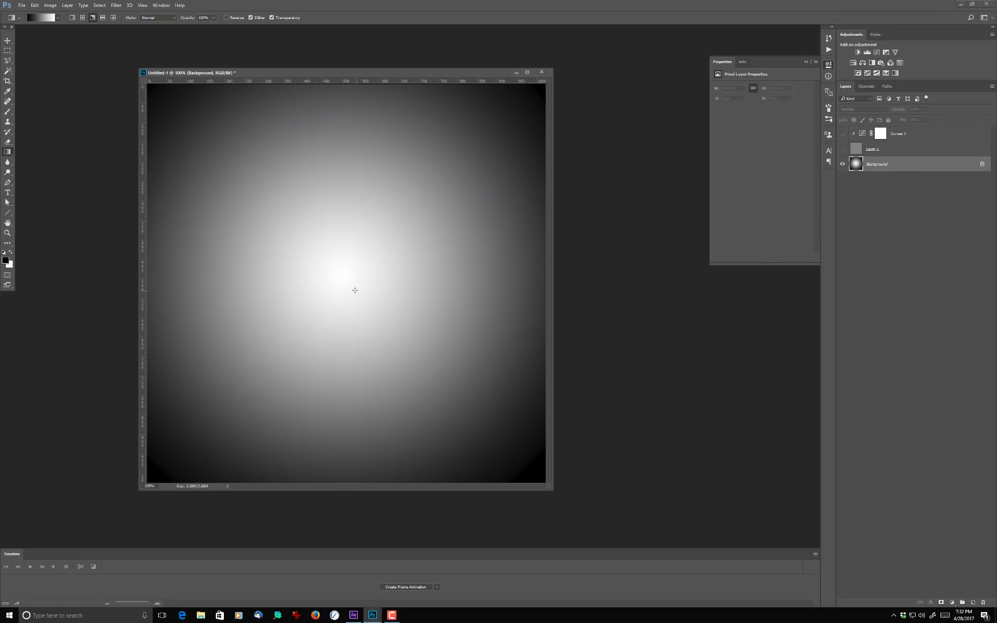
left_click_drag(336, 277, 545, 85)
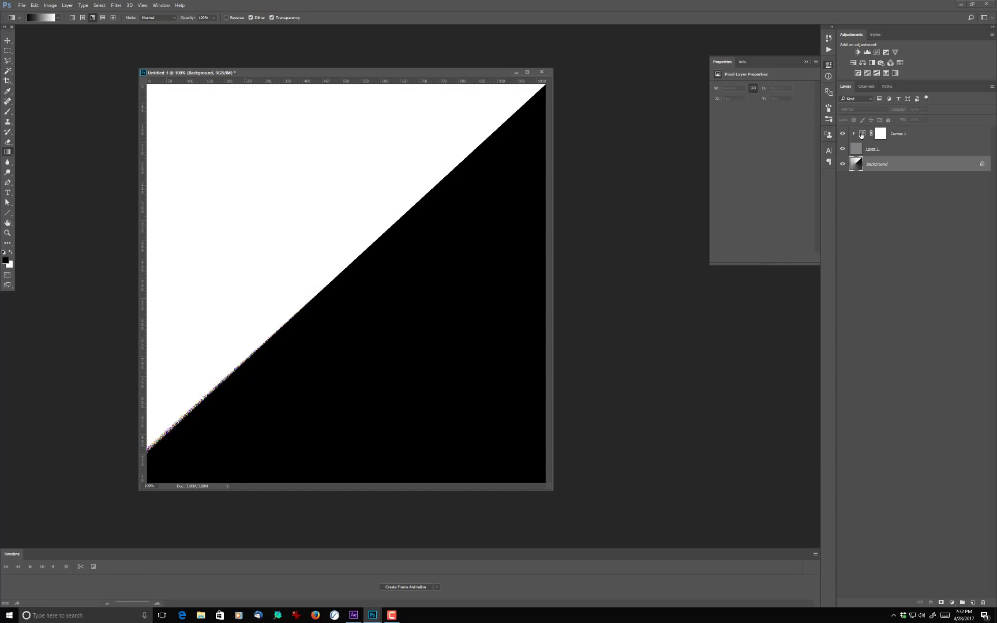
left_click(861, 135)
left_click_drag(807, 107, 820, 87)
left_click(901, 165)
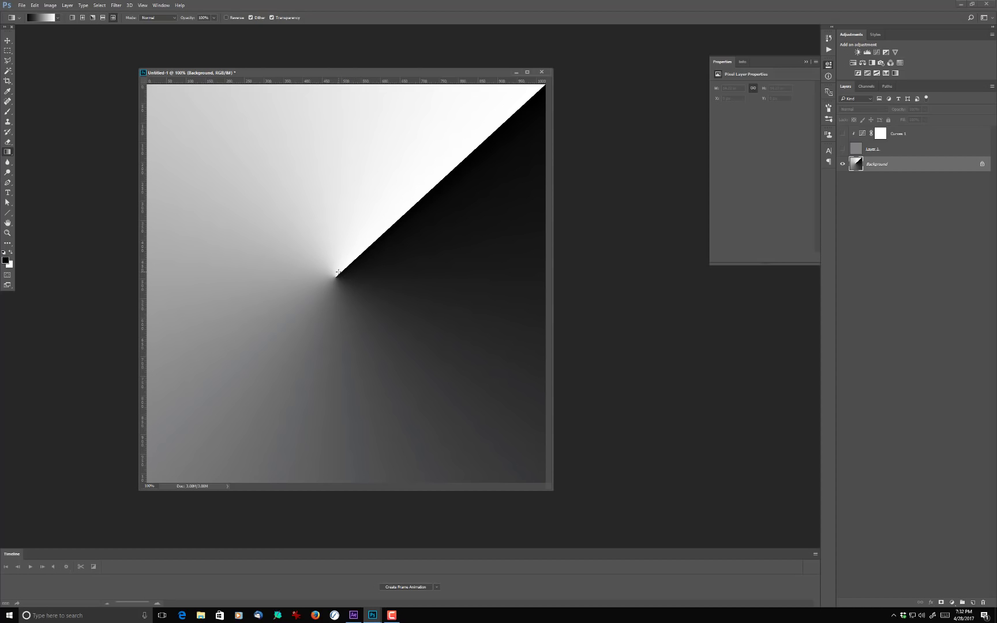
- Apply an inverted diamond gradient, reshow Curves 1 and Layer 1, enlarge the square, then close Photoshop
left_click_drag(341, 268, 530, 96)
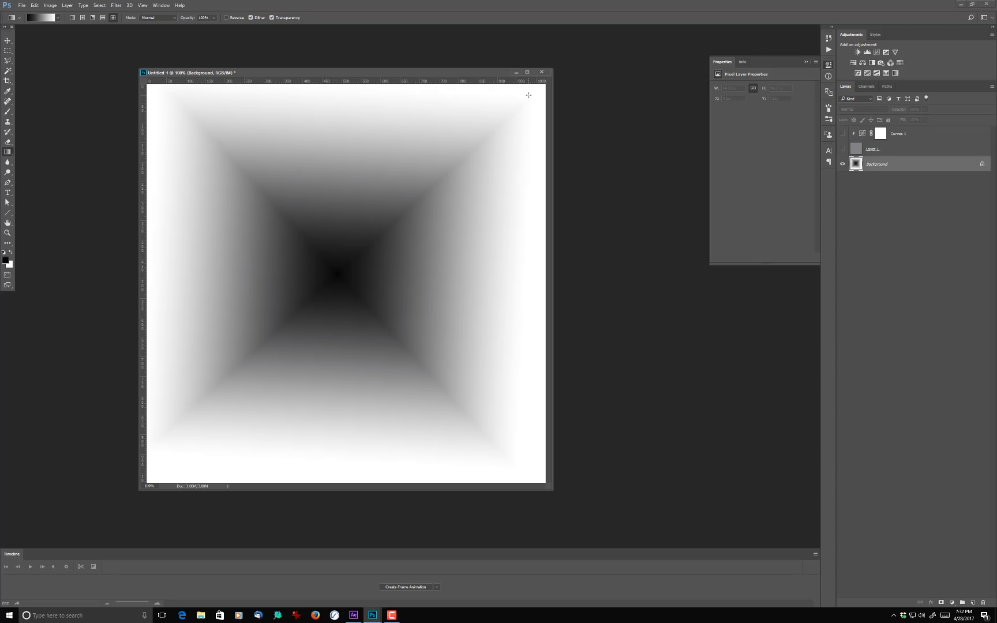
key("ctrl+i")
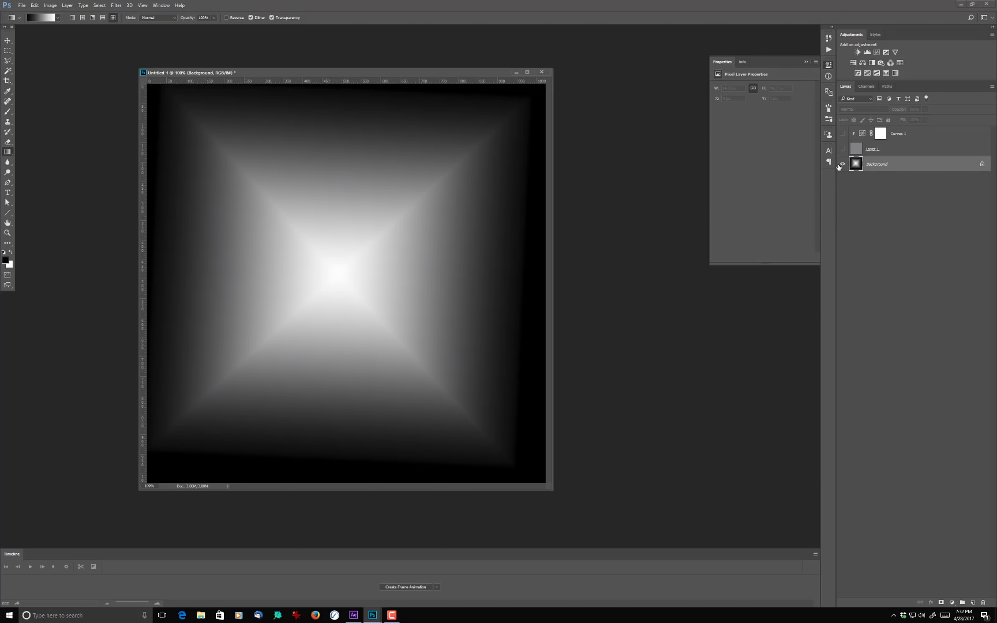
left_click(842, 165, "alt")
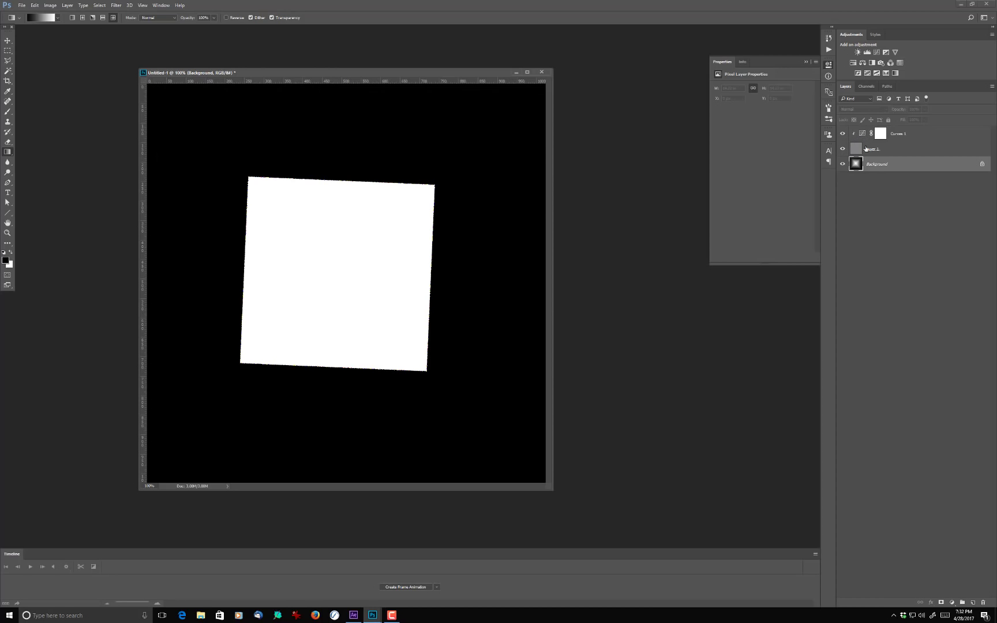
left_click(864, 135)
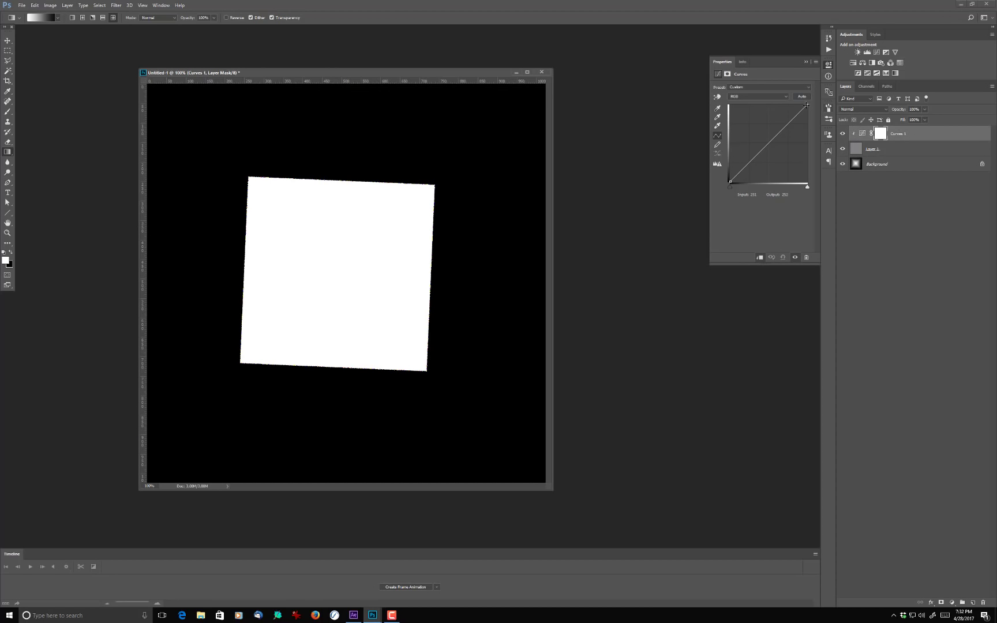
left_click_drag(807, 105, 765, 105)
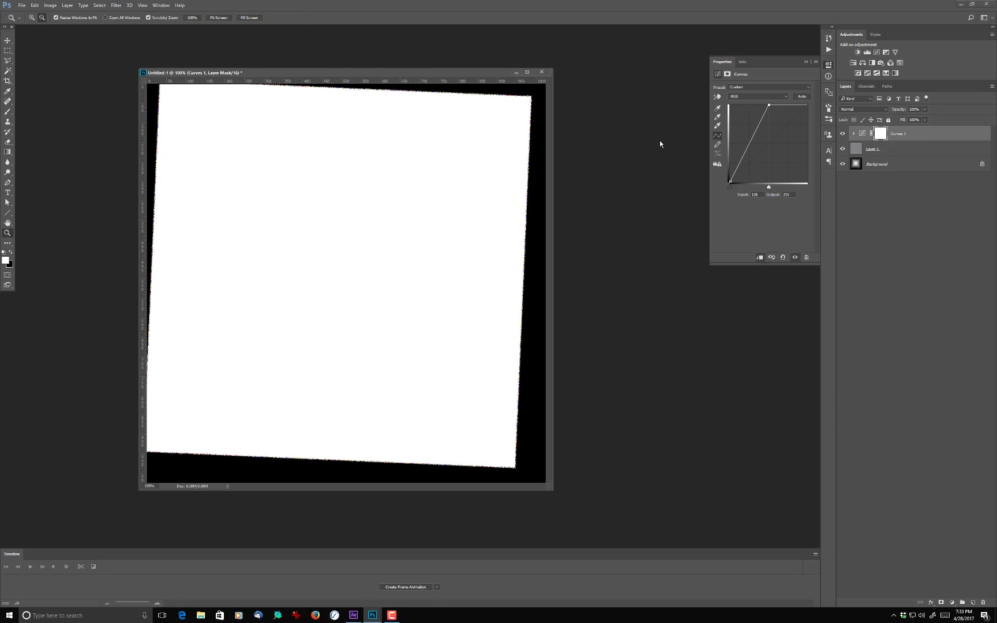
left_click(986, 6)
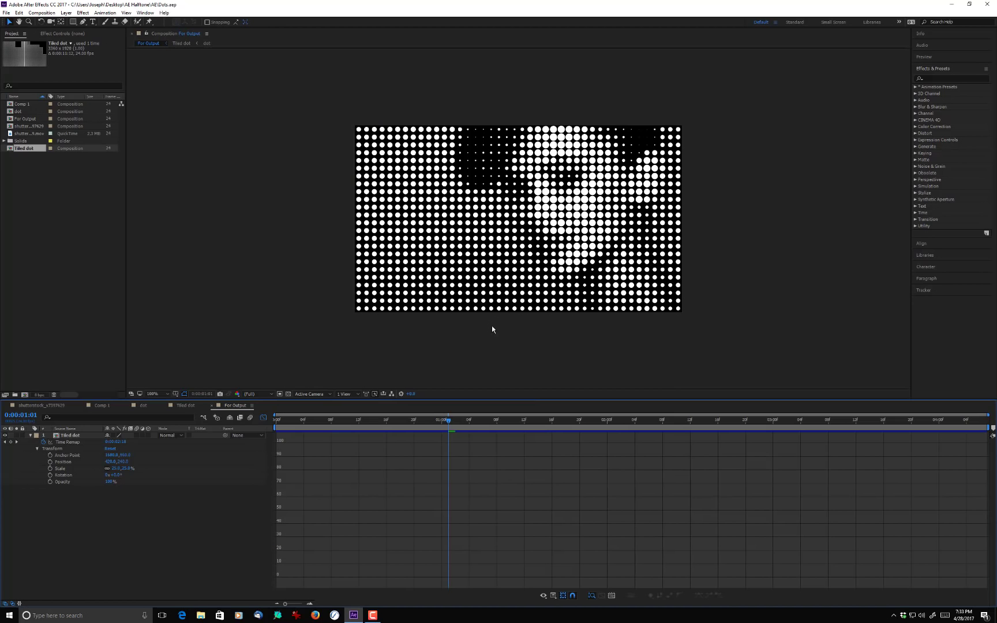
- Preview the Dots 'For Output' composition, zooming to 400% and panning across the dots
key("space")
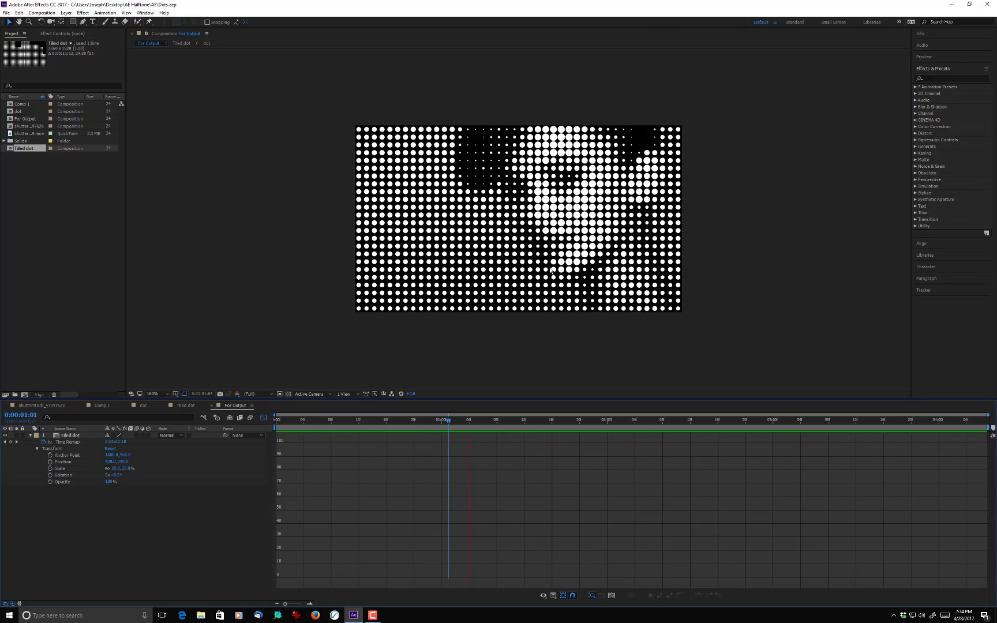
key("space")
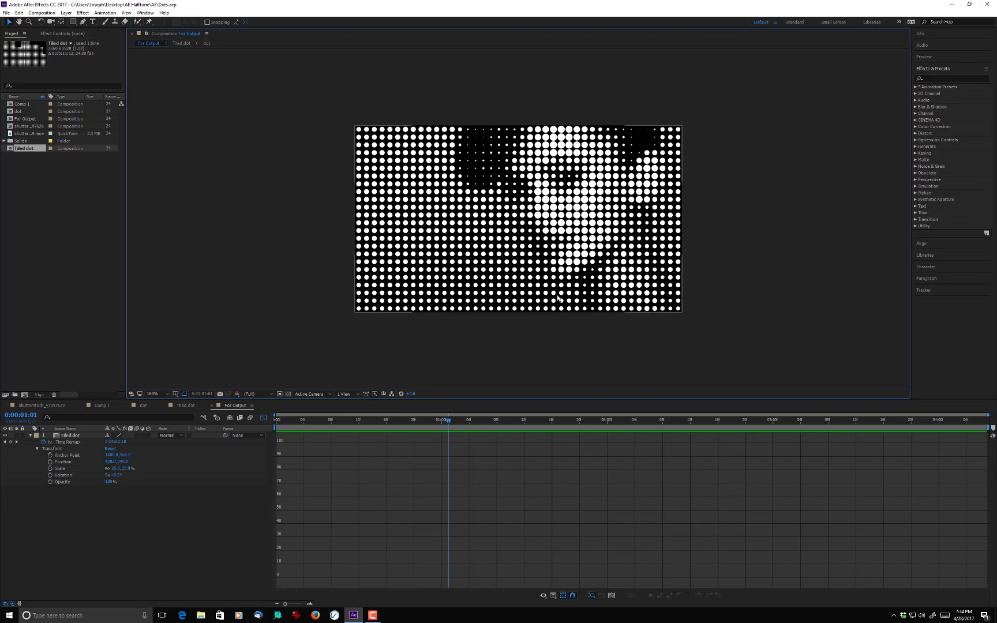
key("period")
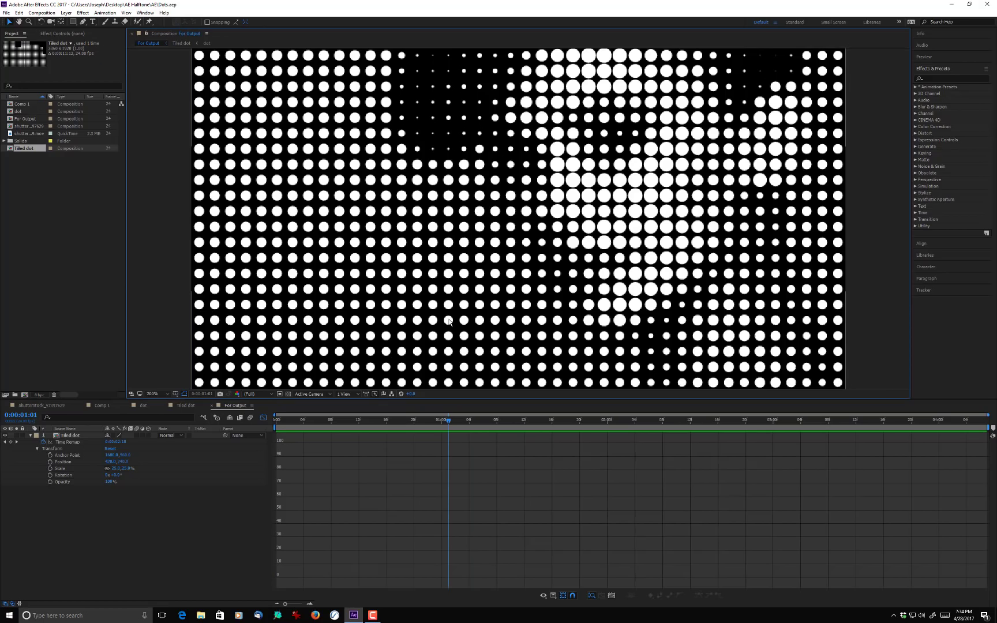
key("period")
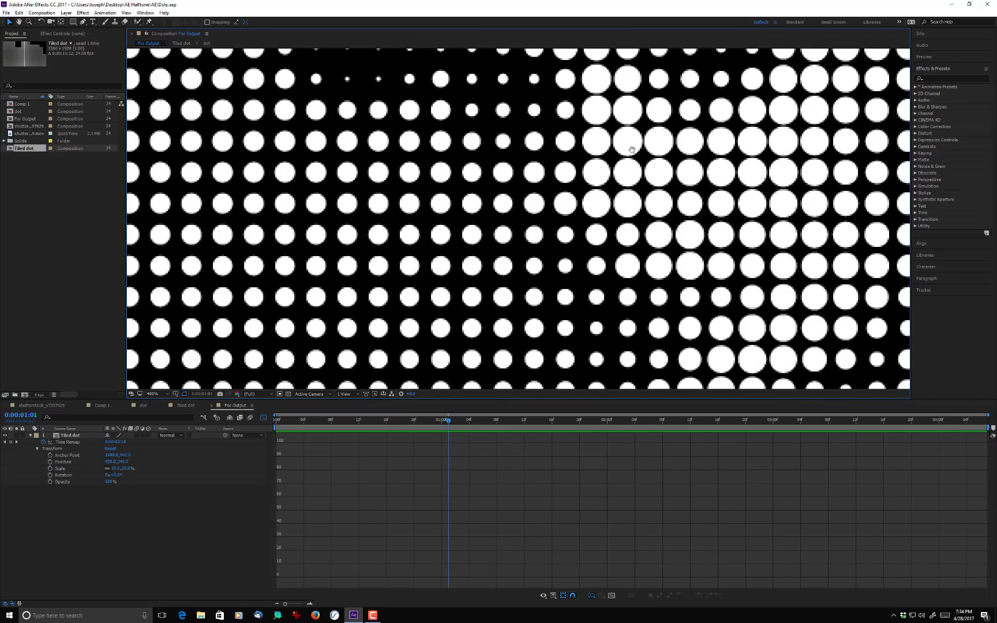
left_click_drag(632, 150, 523, 327)
key("v")
key("space")
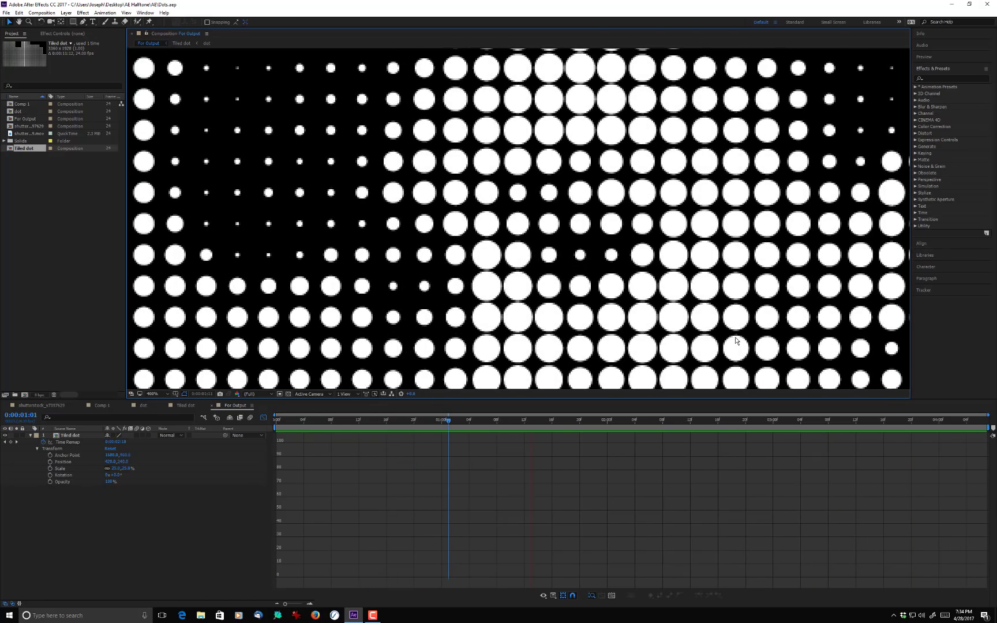
- Open the Doors.aep project from the AE Halftone\AE folder
left_click(6, 12)
left_click(44, 30)
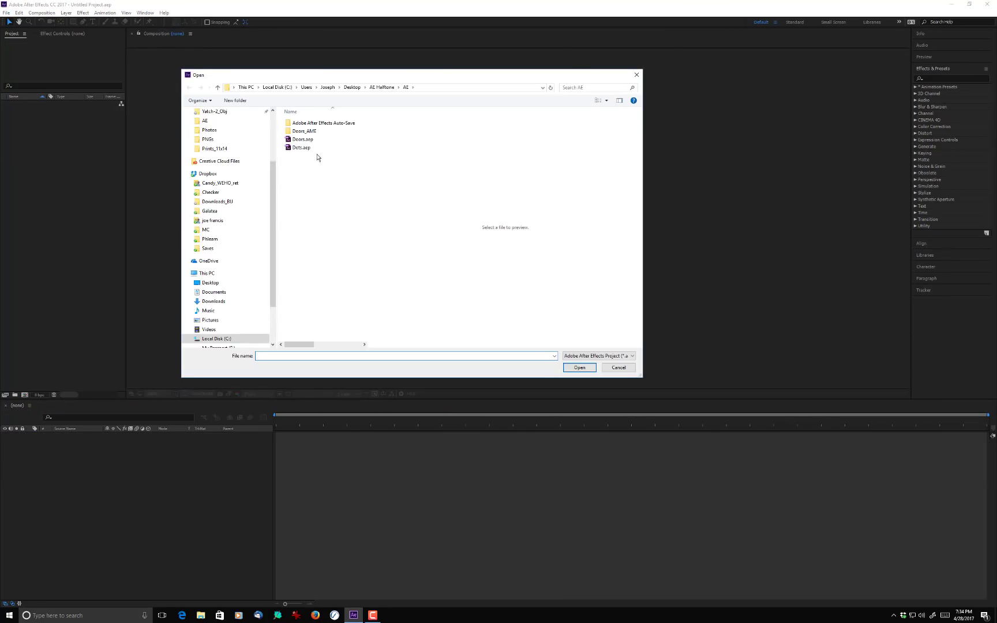
left_click(304, 139)
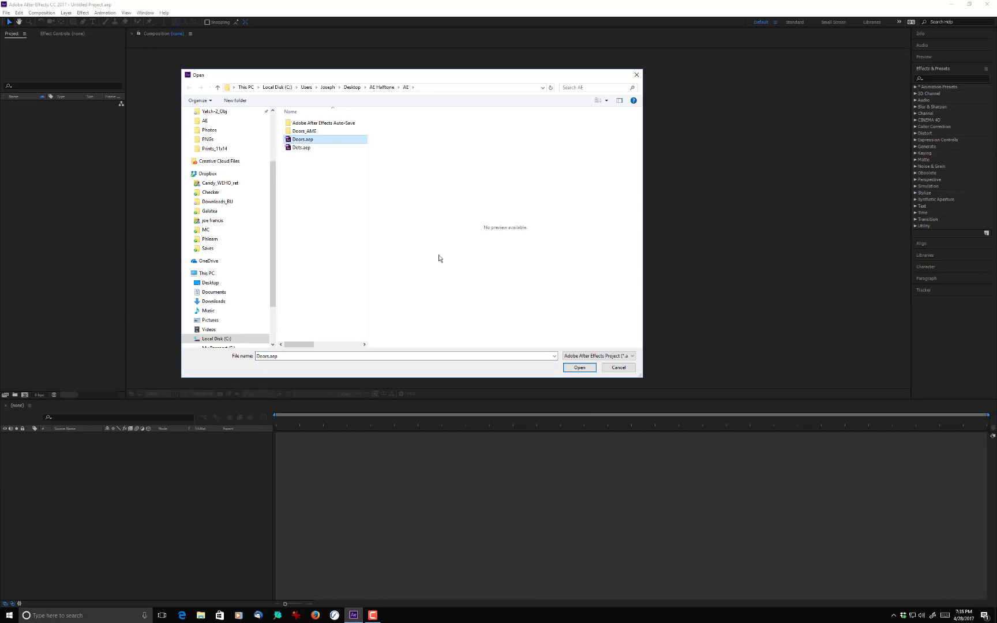
left_click(581, 368)
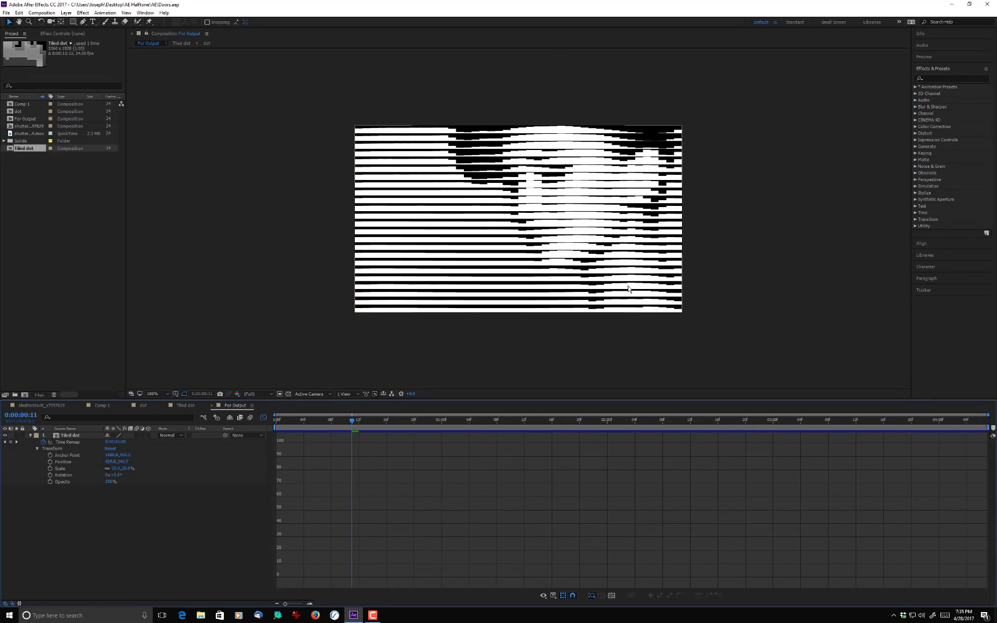
- Preview the striped Doors result, zooming and panning across the stripes
key("space")
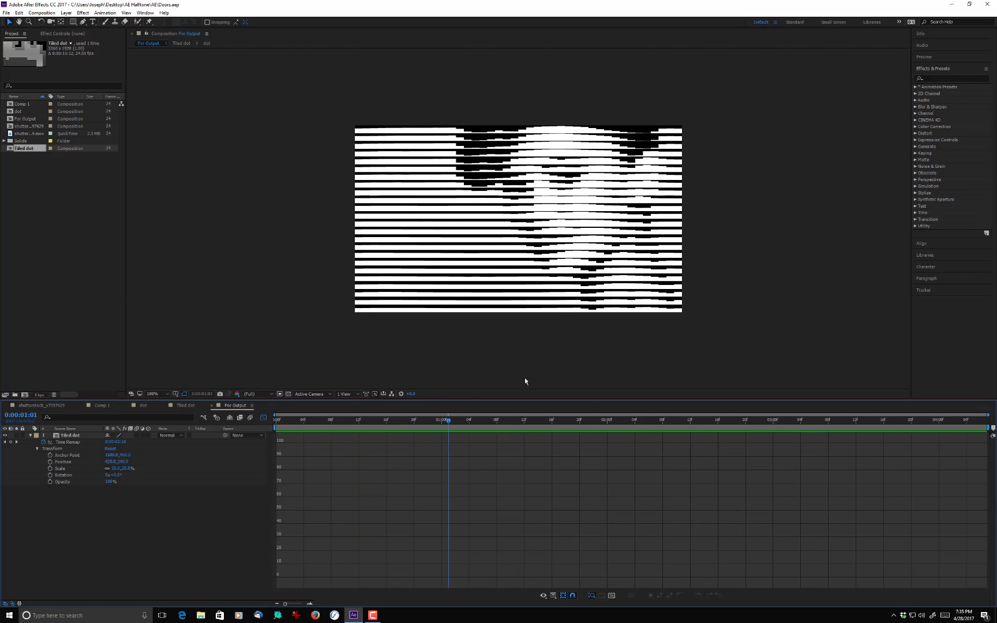
scroll(521, 289, "up", 4)
left_click_drag(679, 260, 625, 367)
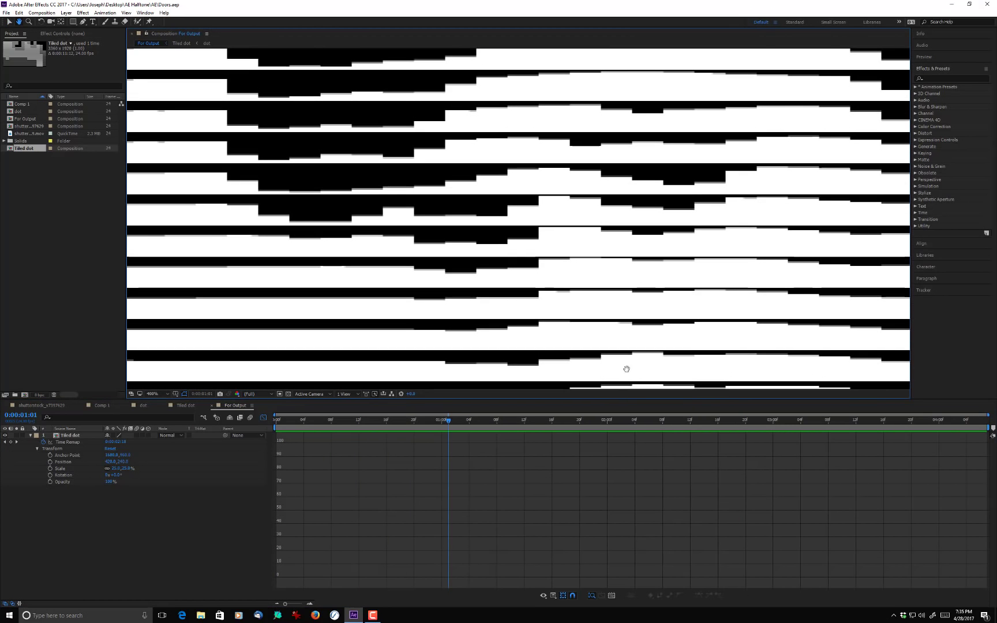
key("space")
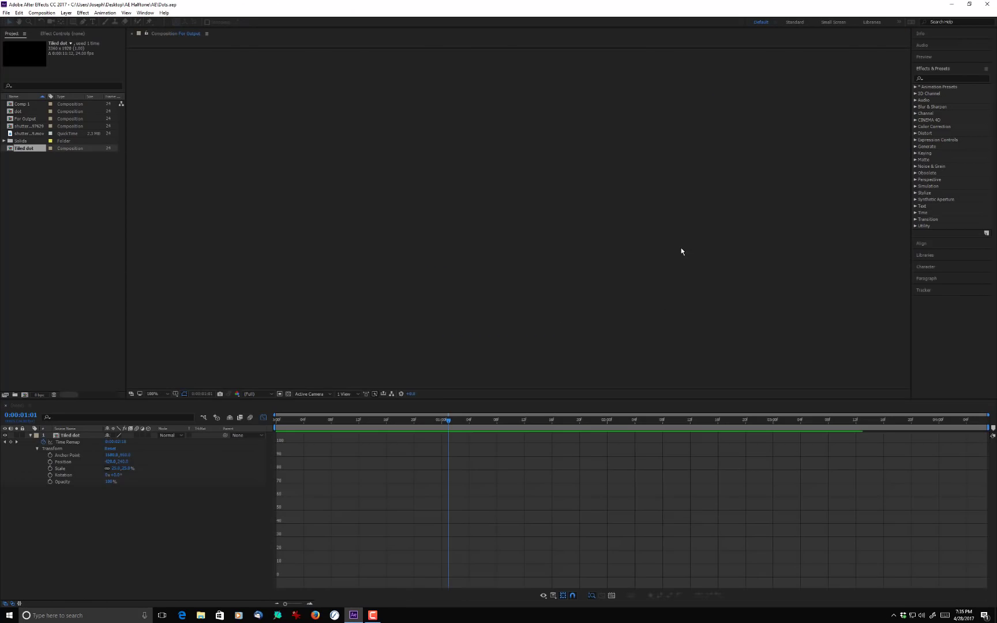
- Zoom in, then switch to the shutterstock_v7397629 footage composition and jump to its start
key("period")
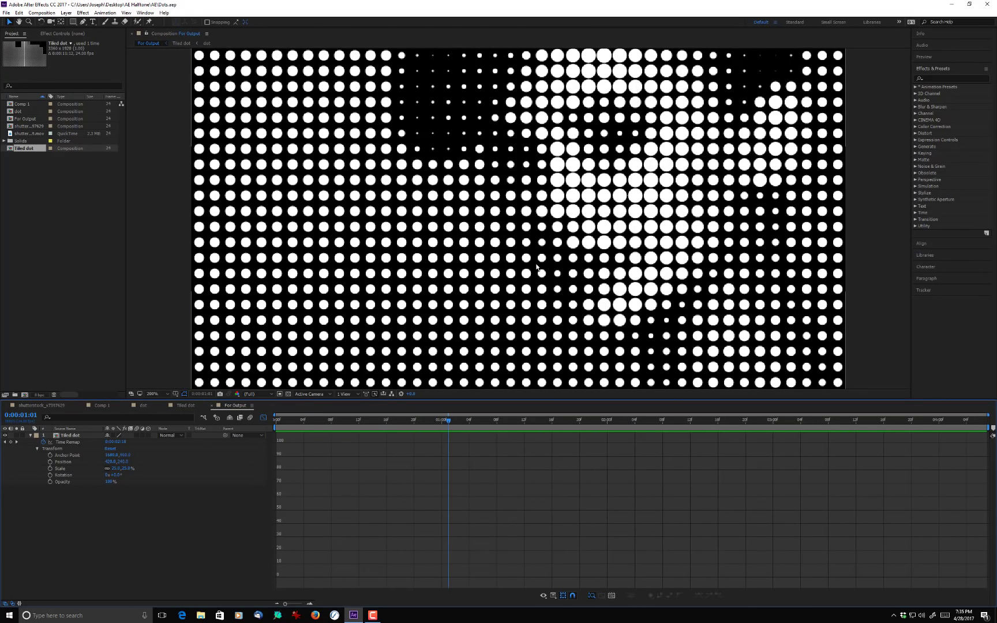
left_click(28, 406)
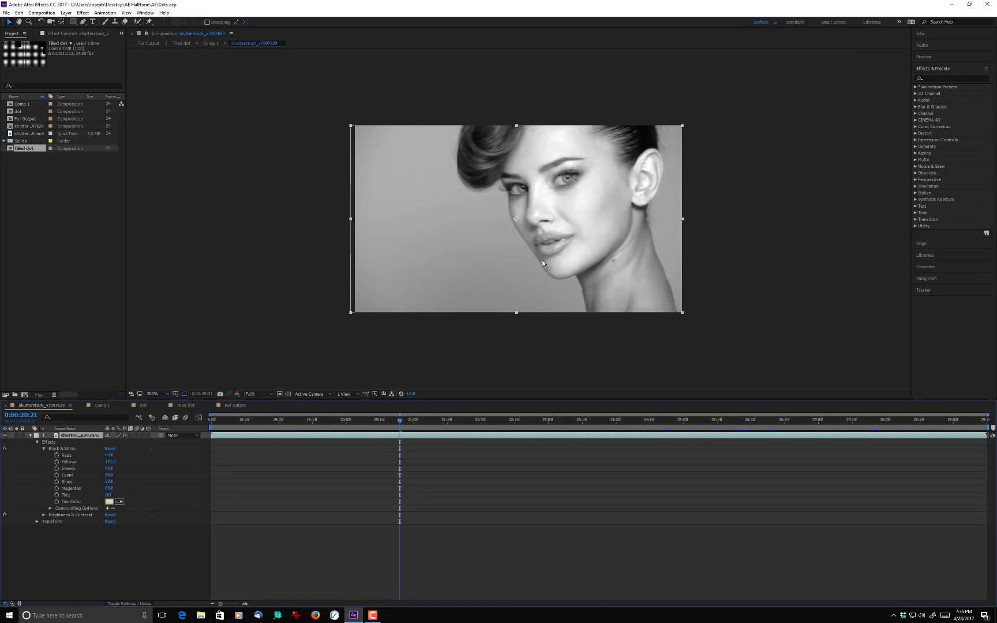
key("Home")
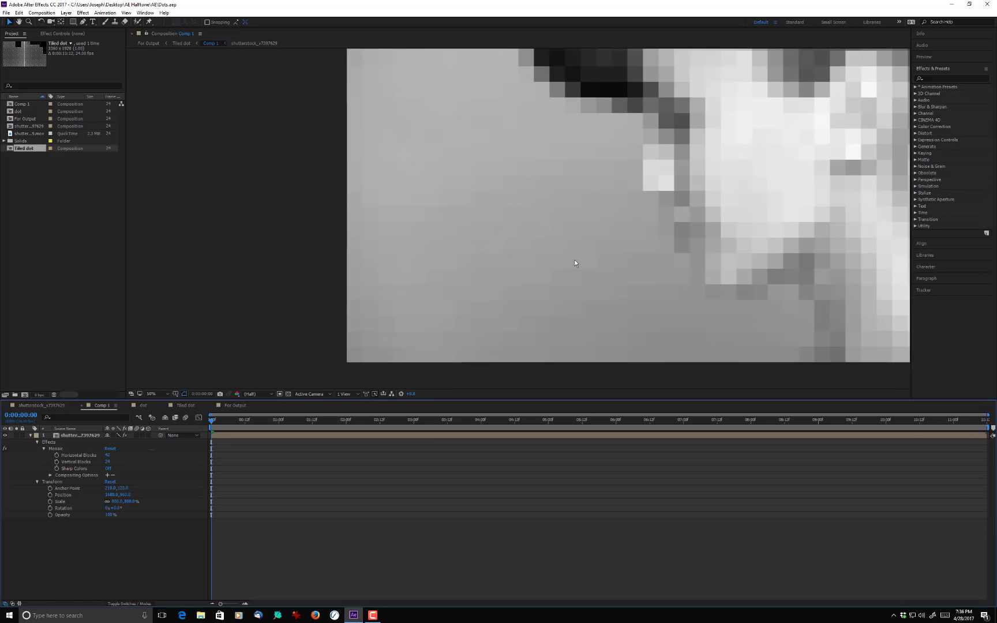
- Pan across the magnified mosaic image in the Comp 1 viewer
left_click_drag(653, 267, 484, 315)
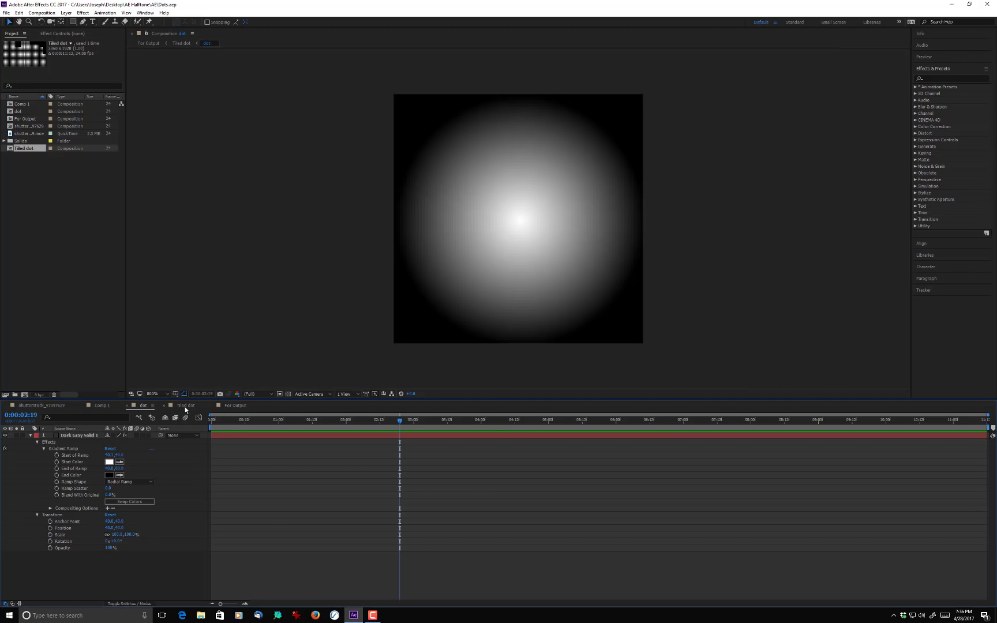
- In Tiled dot, hide Comp 1 and zoom out to 25% to see the bare gradient-dot grid
left_click(186, 406)
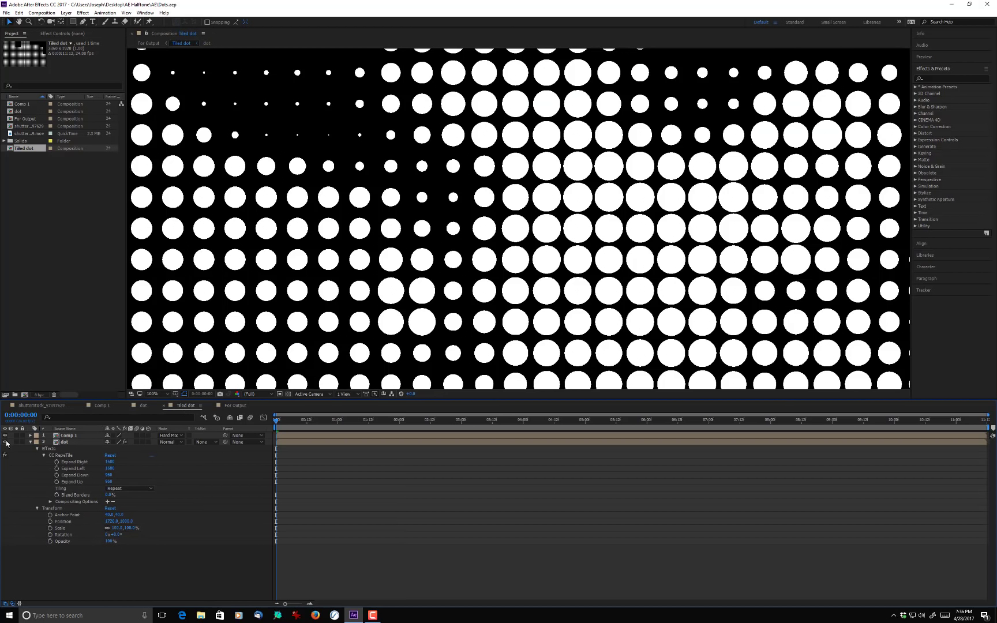
left_click(6, 435)
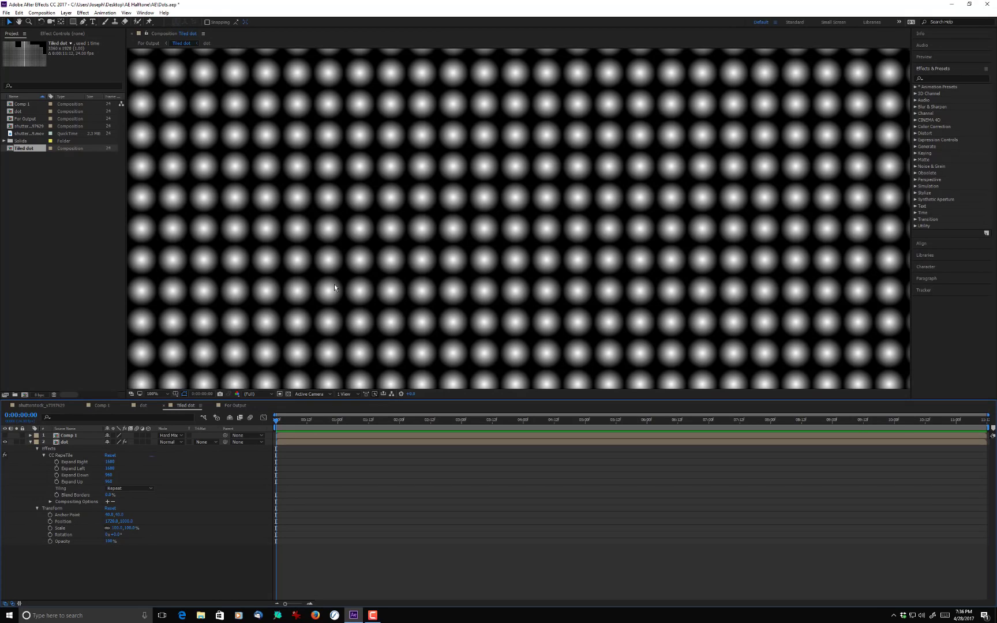
key("comma")
key("comma")
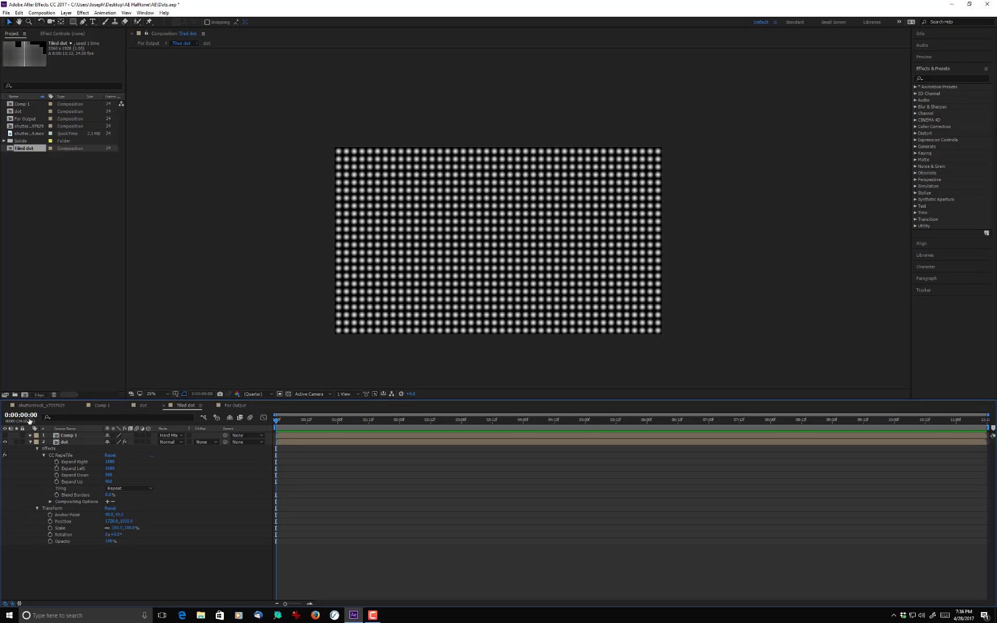
- Show Comp 1 again over the dot grid and zoom in and out to inspect the hard-mixed halftone dots
left_click(5, 436)
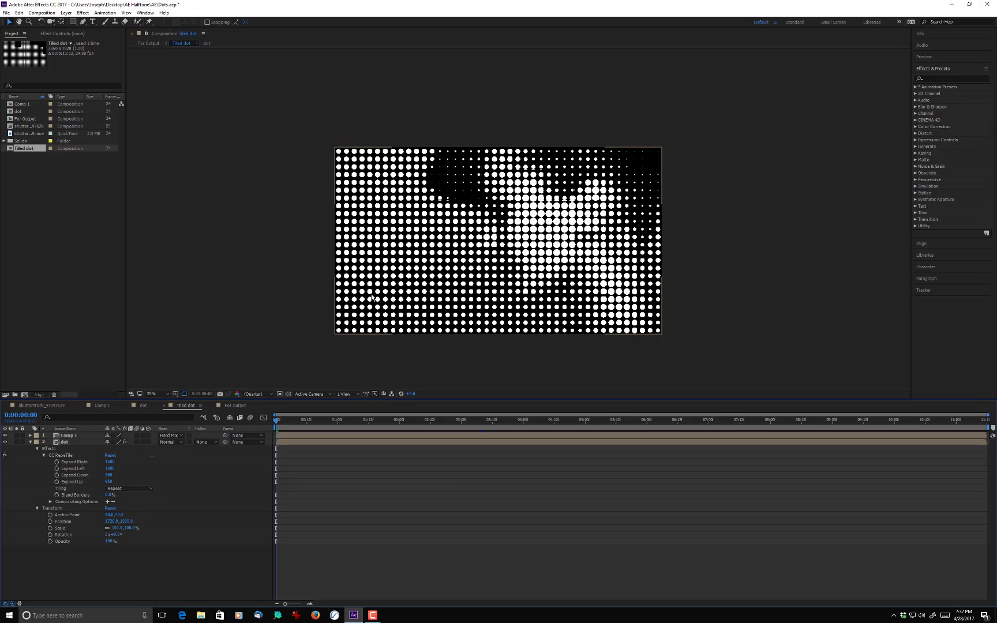
scroll(456, 284, "up", 9)
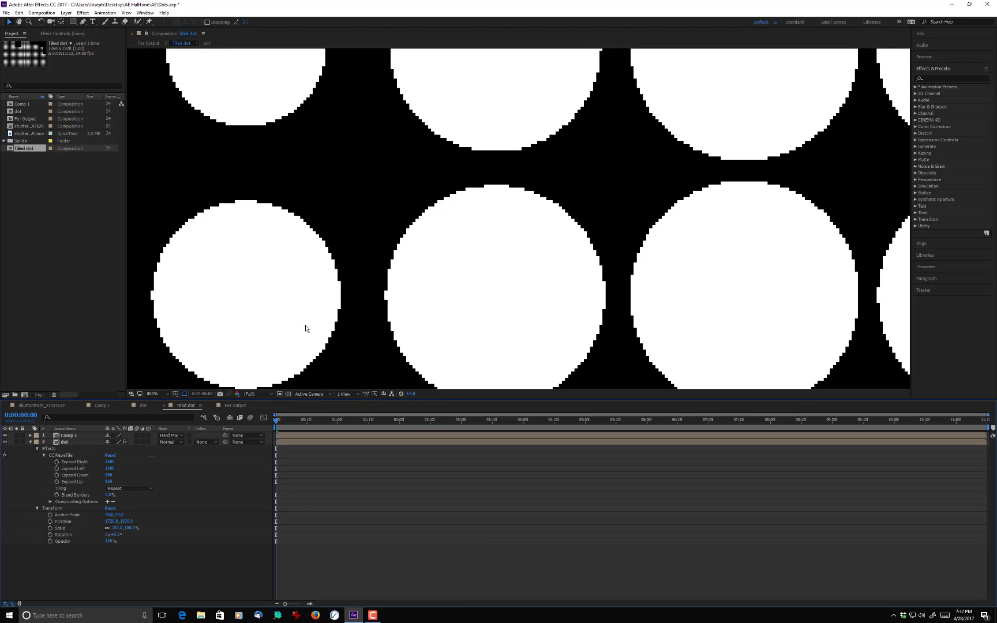
scroll(380, 301, "down", 9)
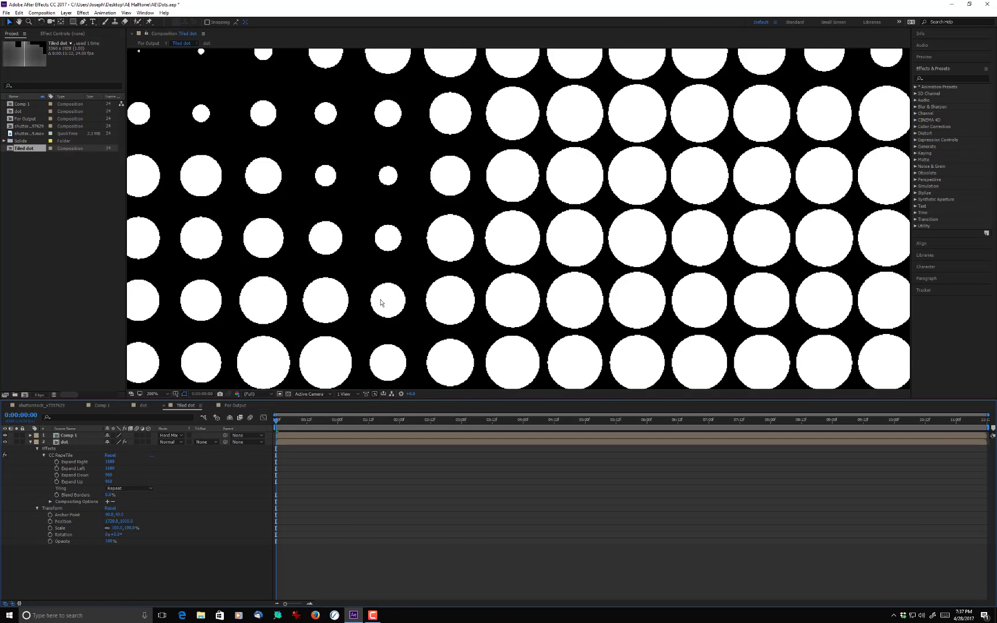
key("/")
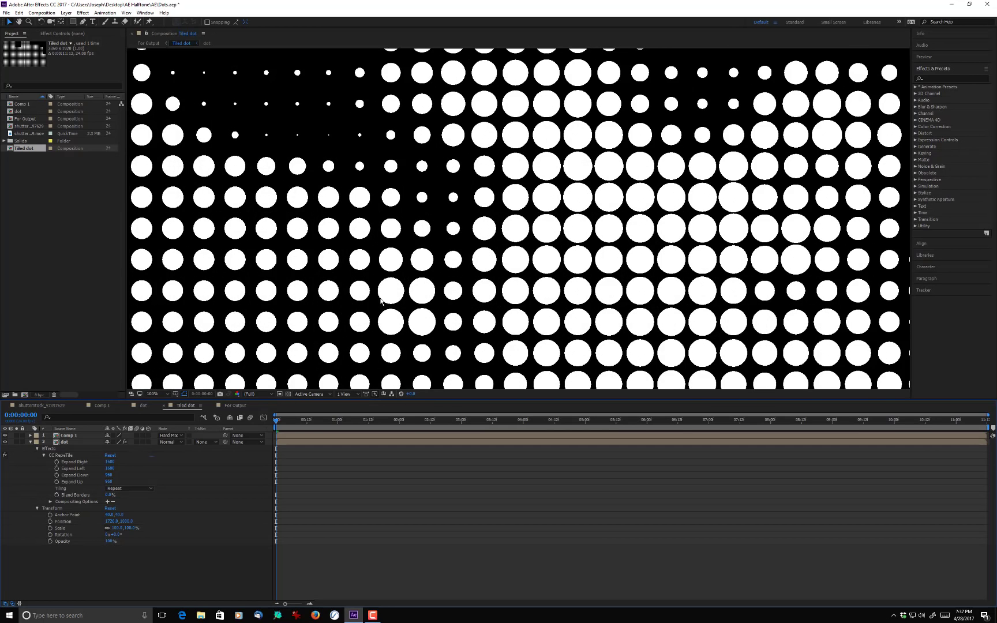
scroll(464, 274, "down", 6)
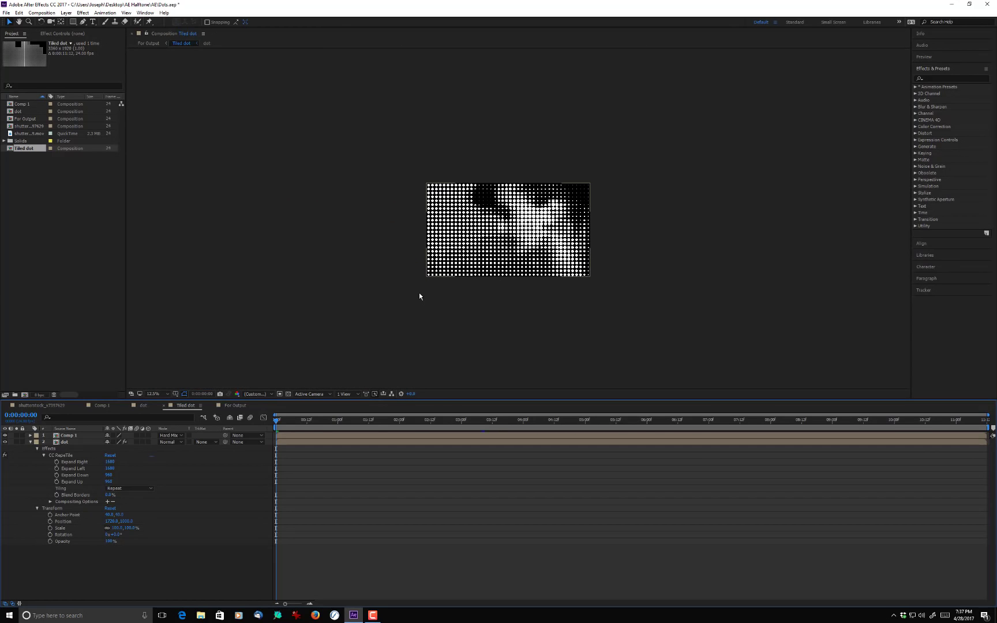
- Switch to For Output and zoom in and out over the 25%-scaled halftone portrait
left_click(236, 407)
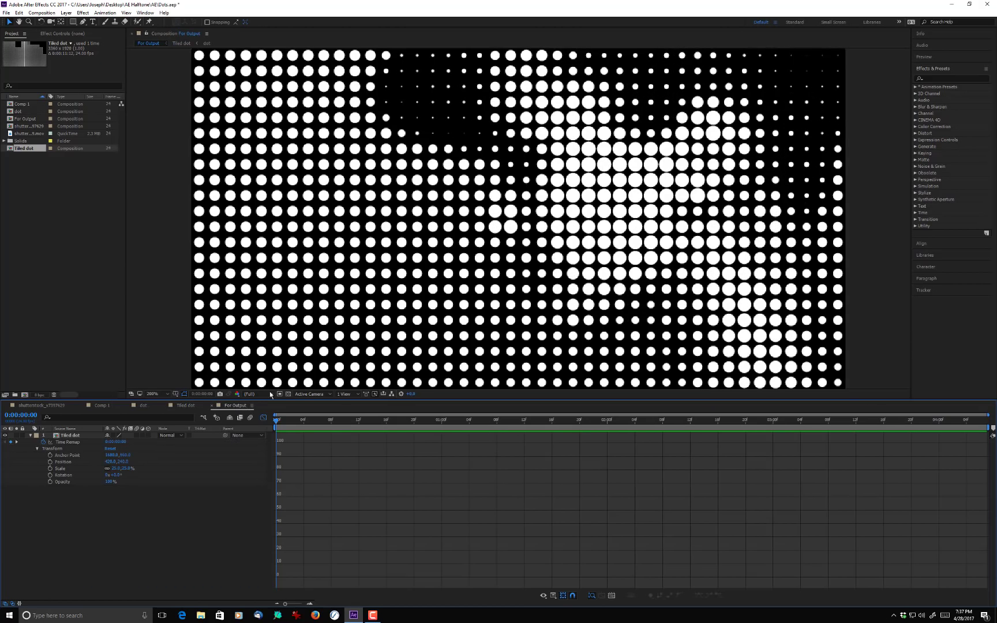
scroll(476, 281, "up", 4)
scroll(476, 282, "up", 1)
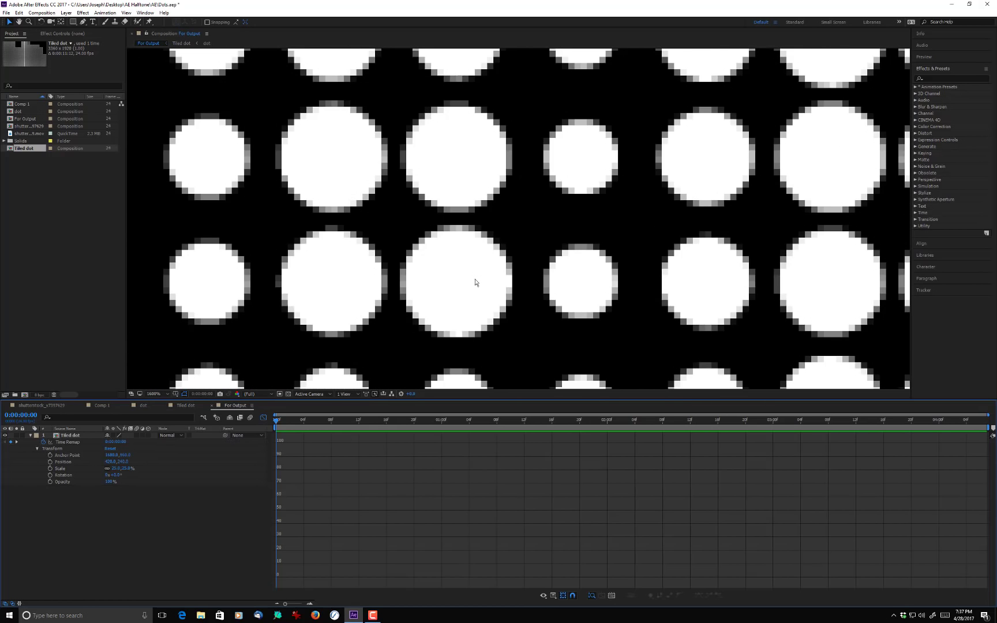
scroll(476, 282, "down", 1)
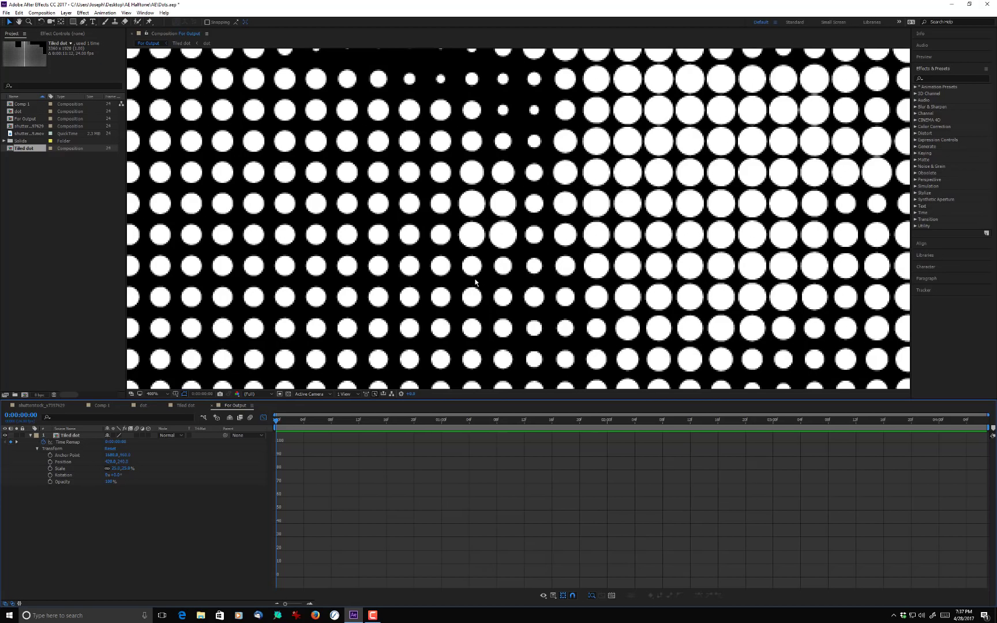
scroll(476, 282, "down", 1)
scroll(476, 282, "down", 1)
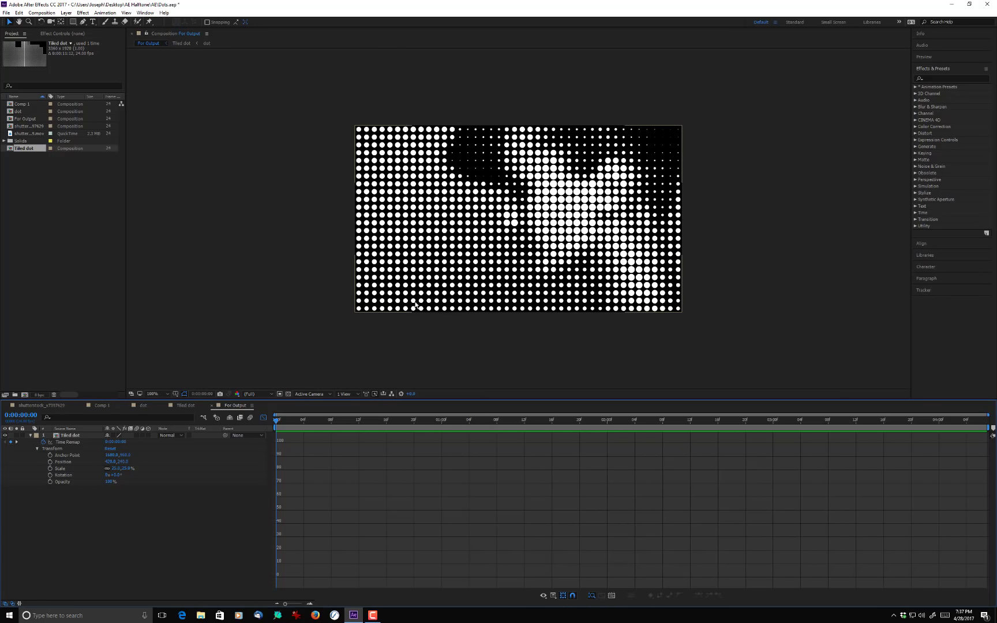
- Deselect the Tiled dot layer, then zoom in and pan across the halftone output
left_click(288, 356)
key("period")
key("period")
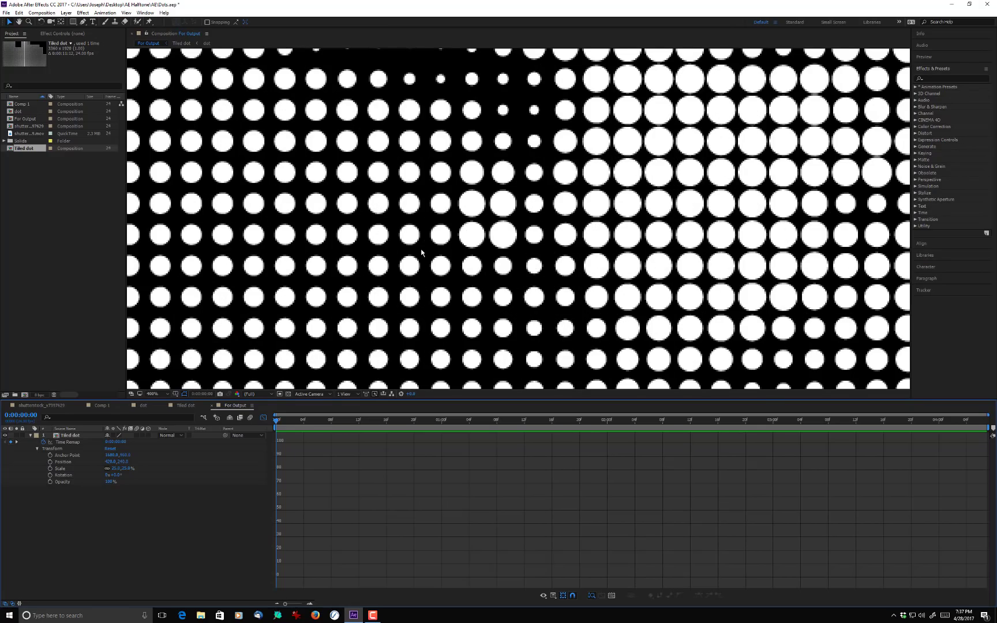
mouse_move(647, 205)
left_mouse_down()
mouse_move(666, 266)
mouse_move(650, 218)
left_mouse_up()
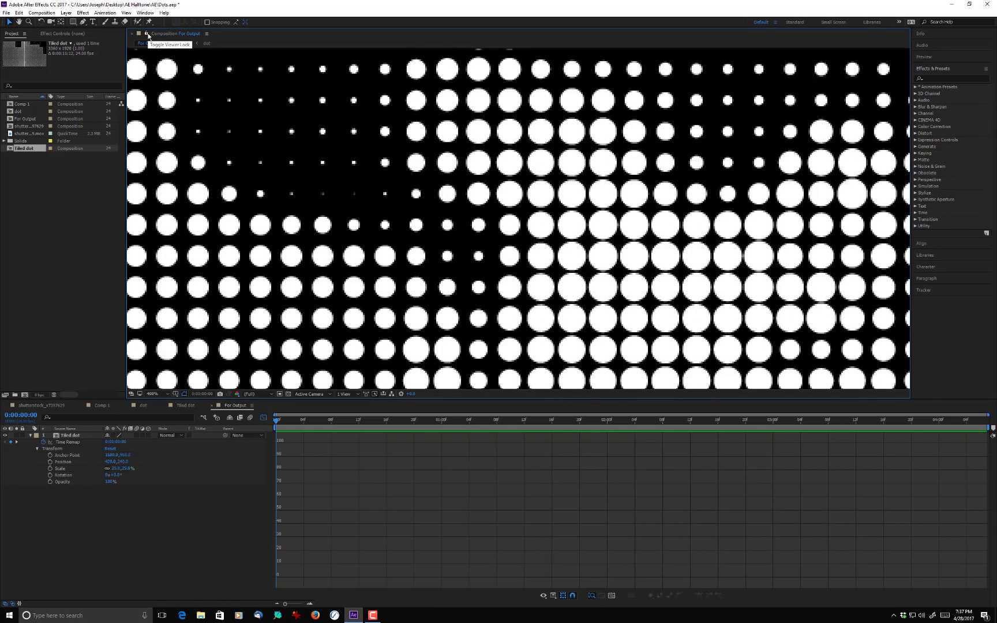
- Disable the Black & White effect on the footage and pan across the now-coloured dots
left_click(31, 402)
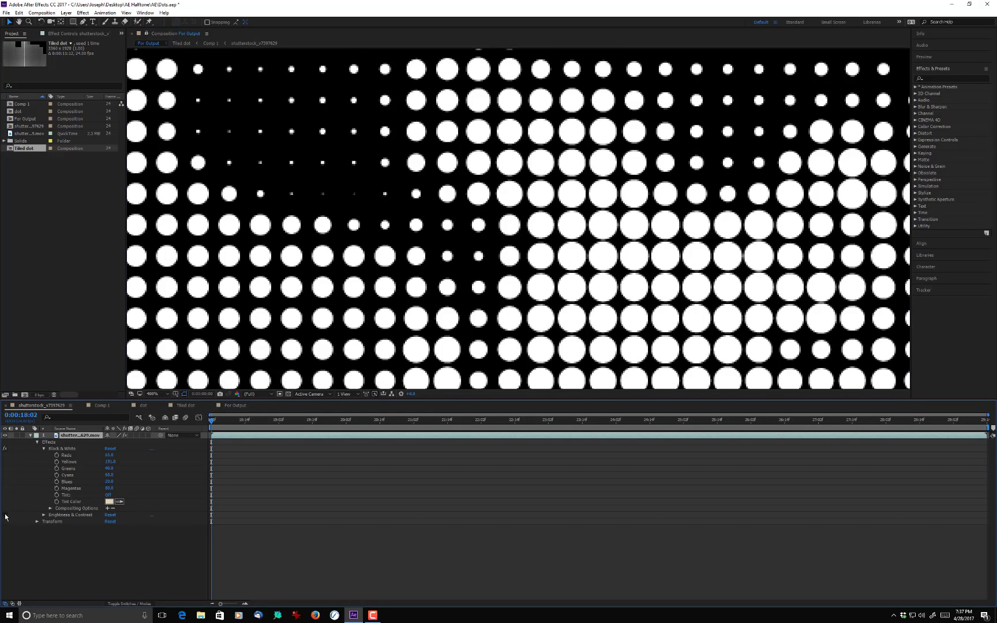
left_click(5, 448)
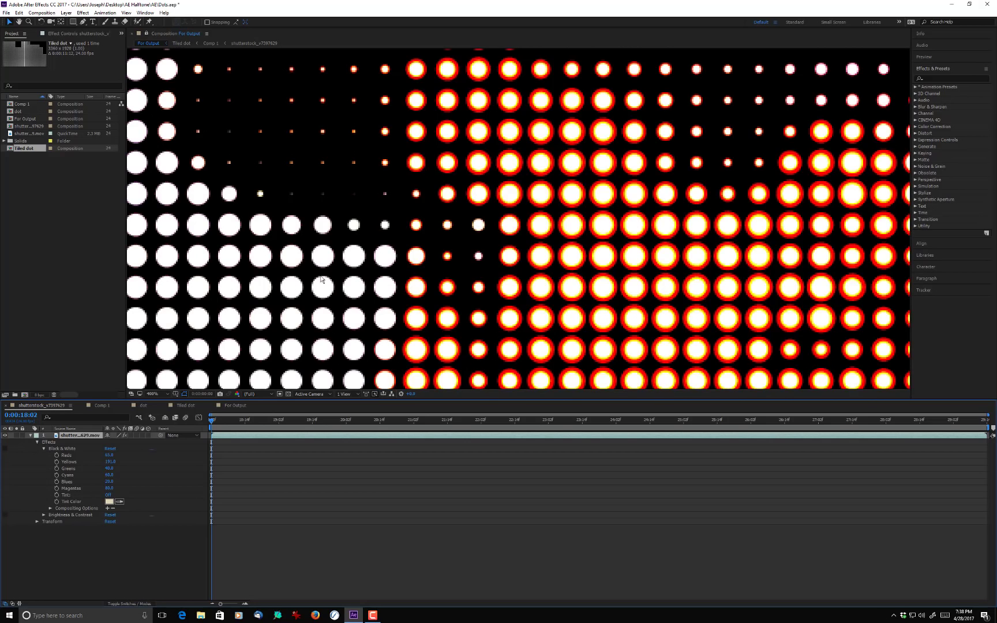
key("h")
left_click_drag(716, 236, 521, 226)
- Preview the coloured halftone, pan to the lower dots, and return to For Output
key("space")
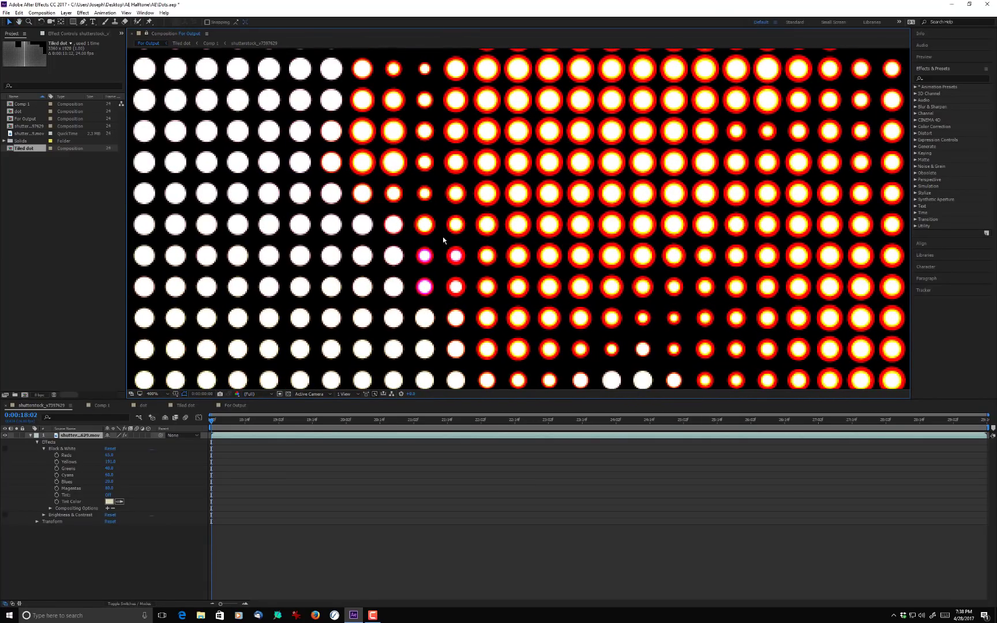
left_click_drag(443, 238, 512, 303)
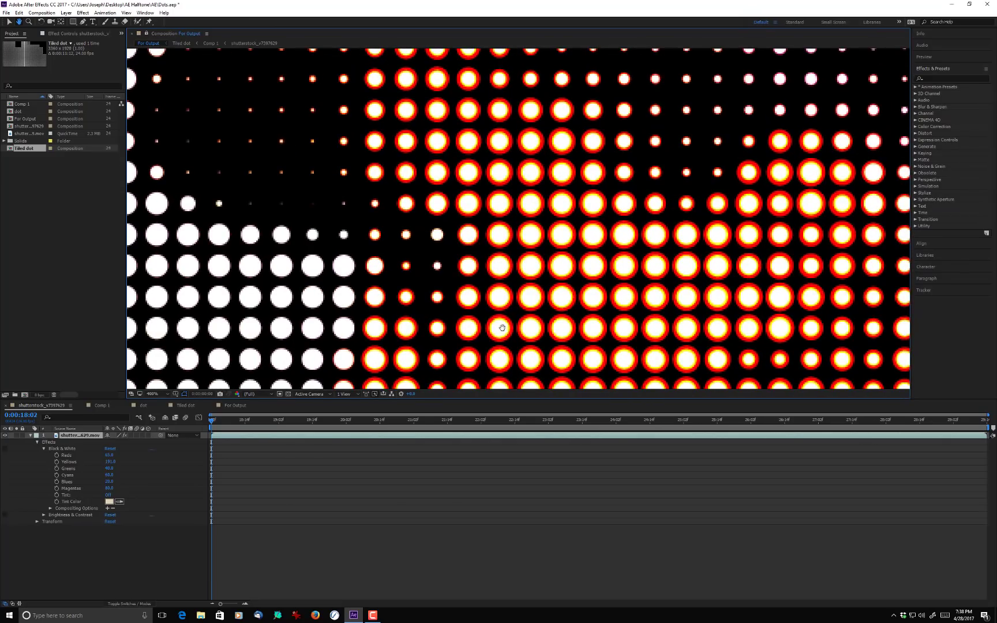
key("v")
left_click(548, 283)
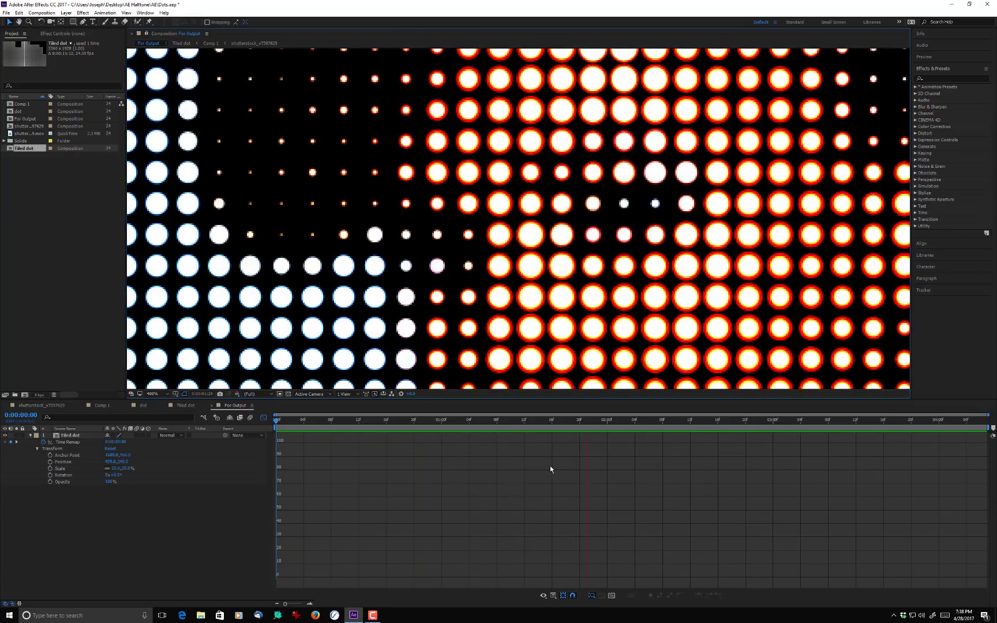
- Stop playback at 0:00:01:15, zoom out to 100%, and preview the full coloured halftone video
left_click(546, 420)
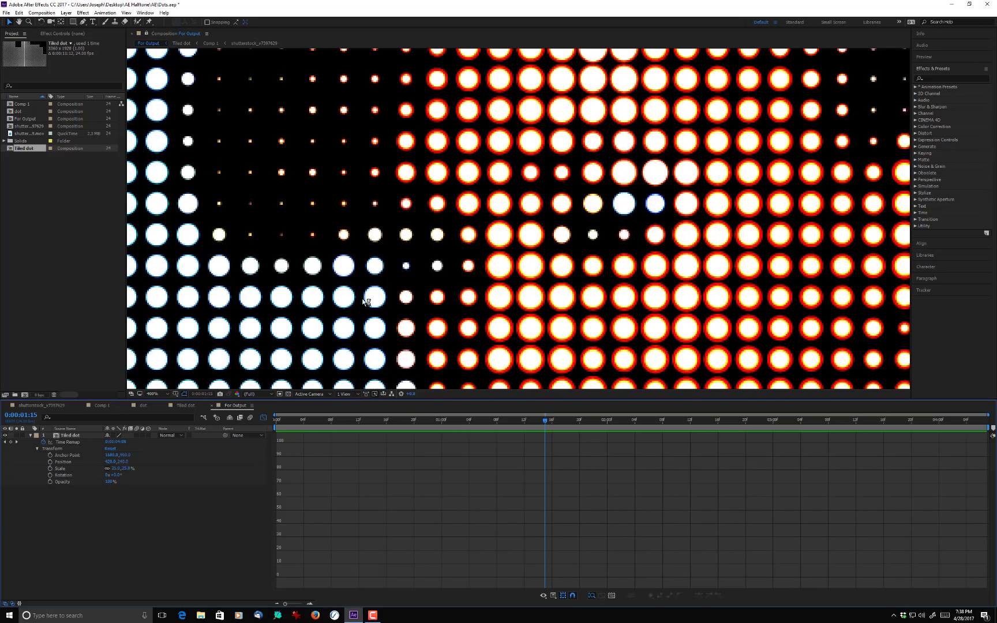
scroll(580, 295, "down", 3)
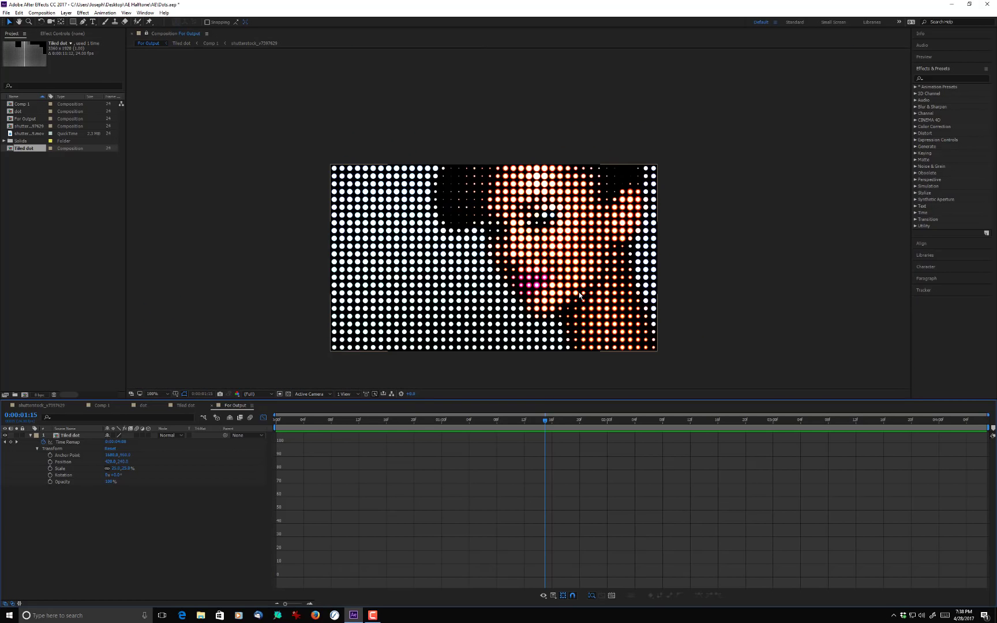
key("space")
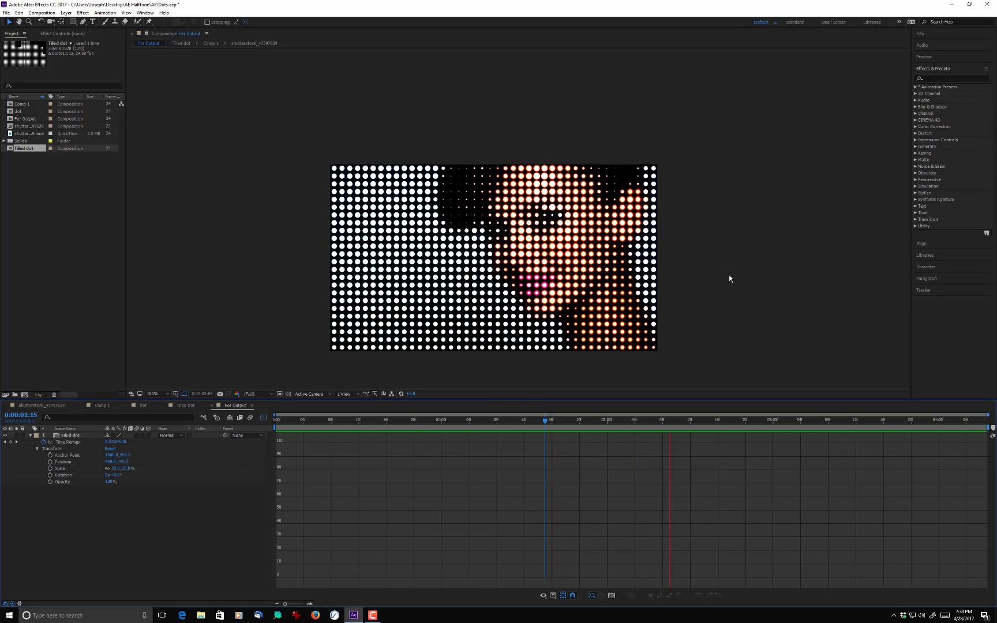